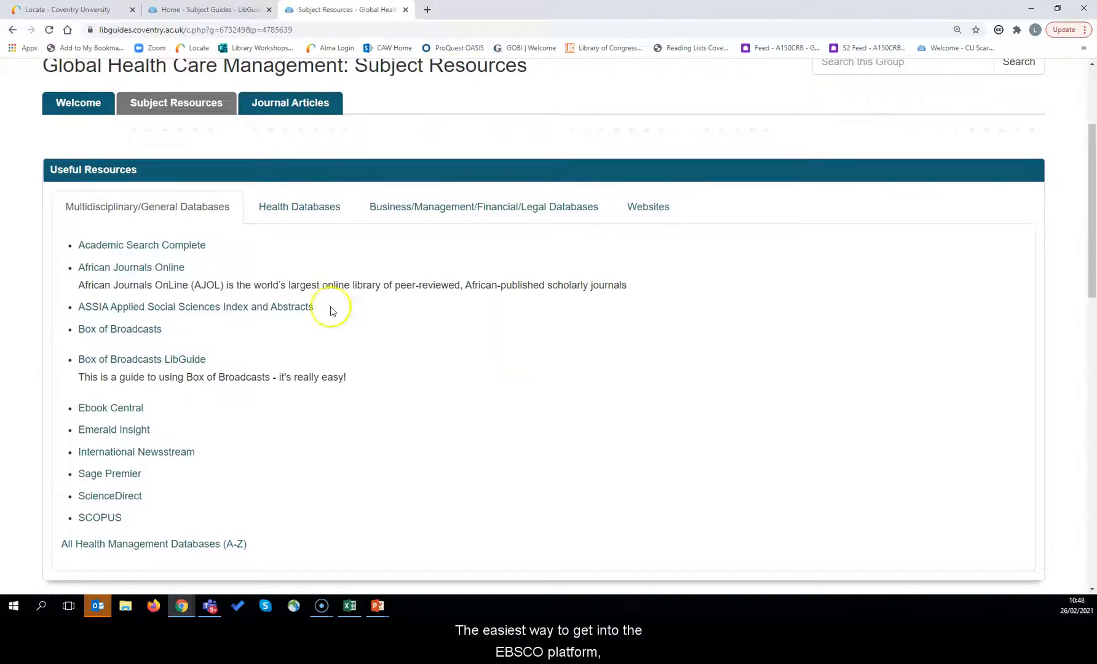
Step: Open Academic Search Complete from the Multidisciplinary/General Databases list of the LibGuides page
{"action": "mouse_move", "coordinate": [111, 246]}
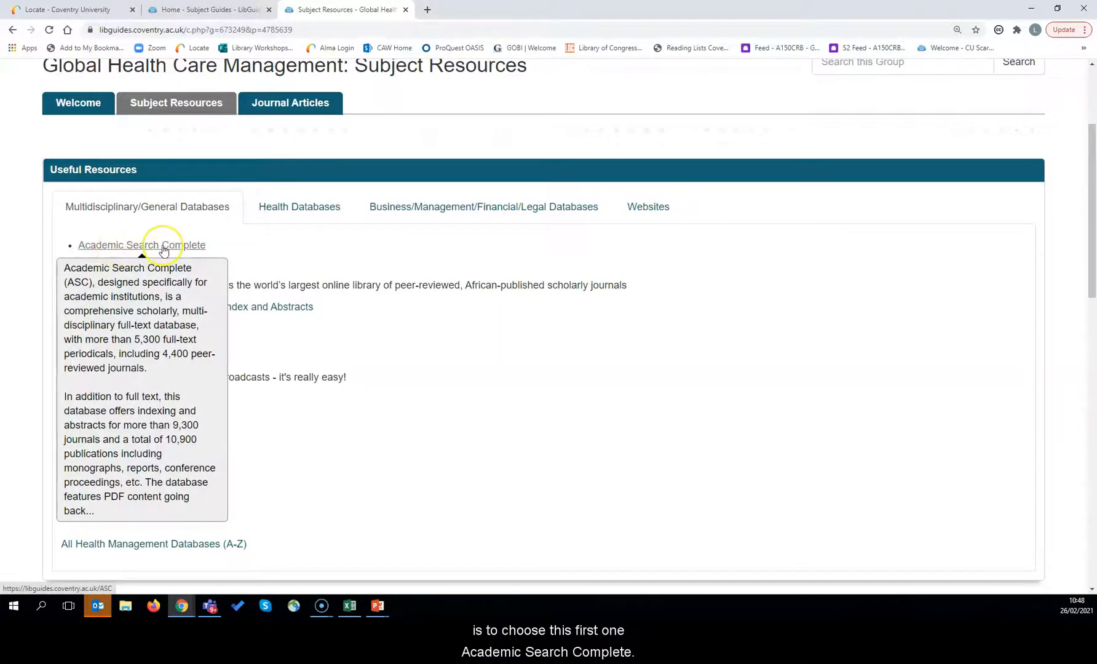
{"action": "left_click", "coordinate": [163, 246]}
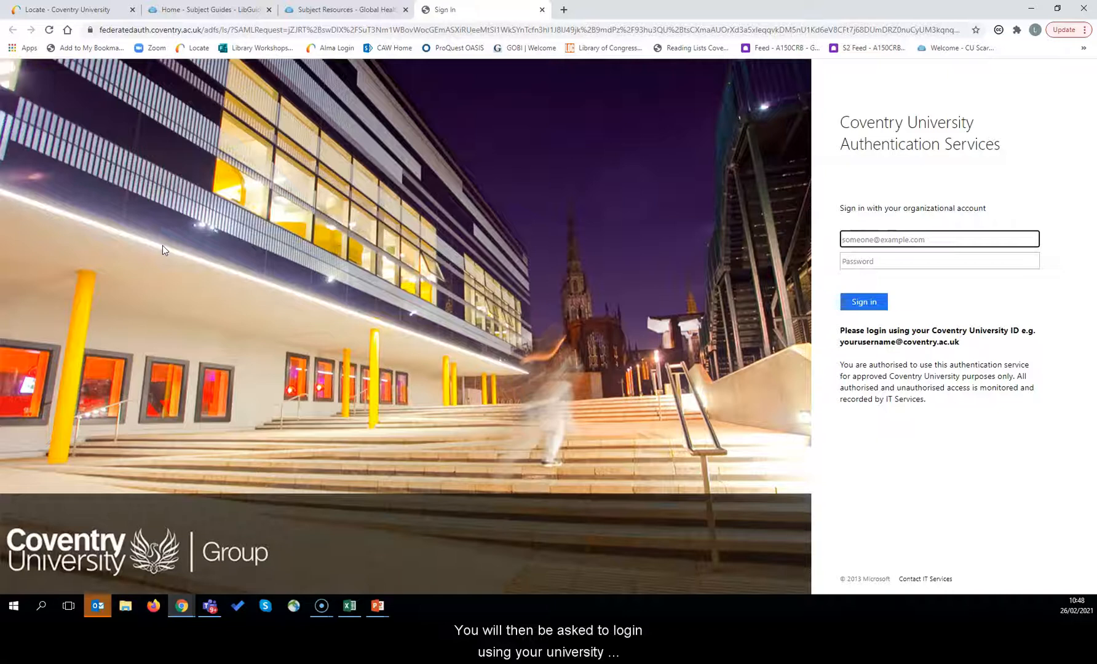
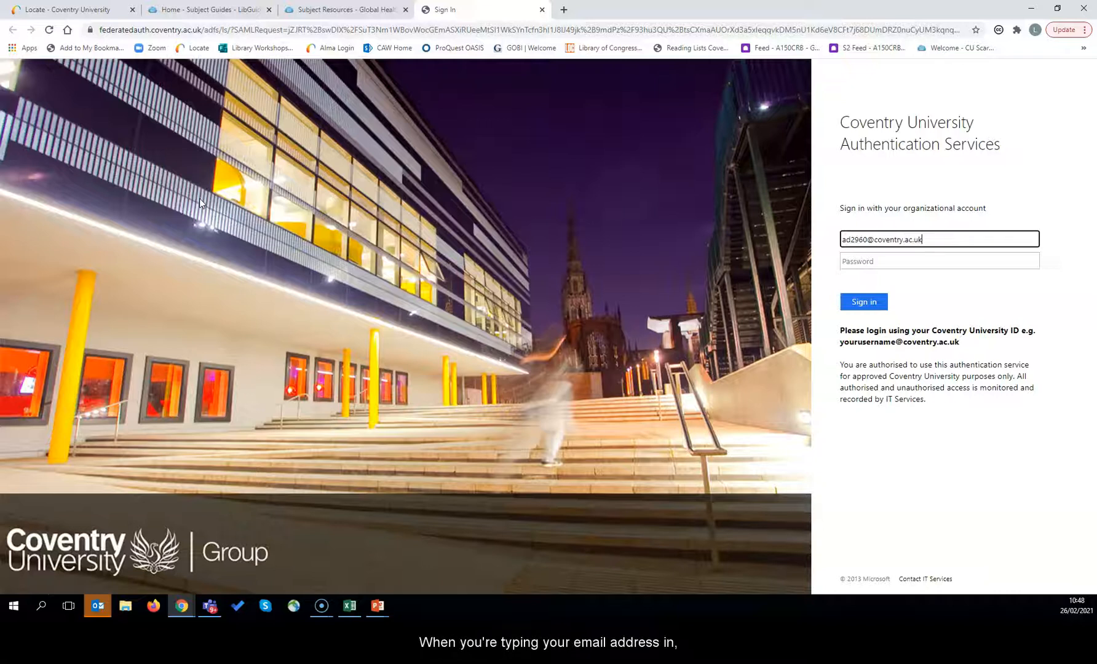
Step: Sign in to Coventry University with the university e-mail address and account password
{"action": "left_click", "coordinate": [865, 261]}
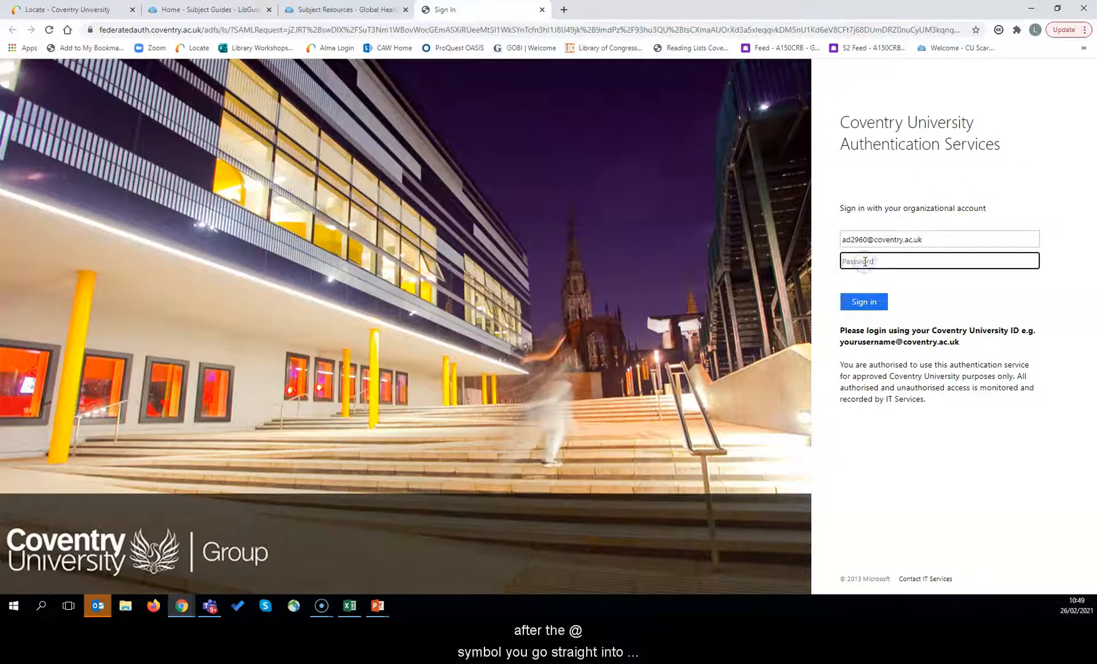
{"action": "type", "text": "•••••••"}
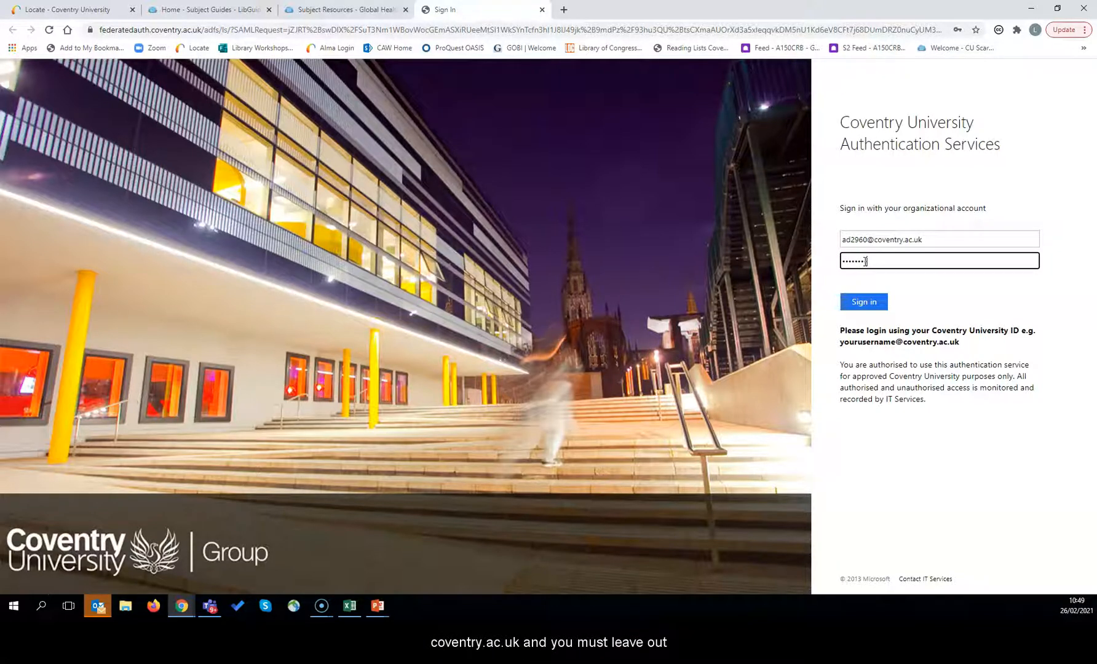
{"action": "key", "text": "Return"}
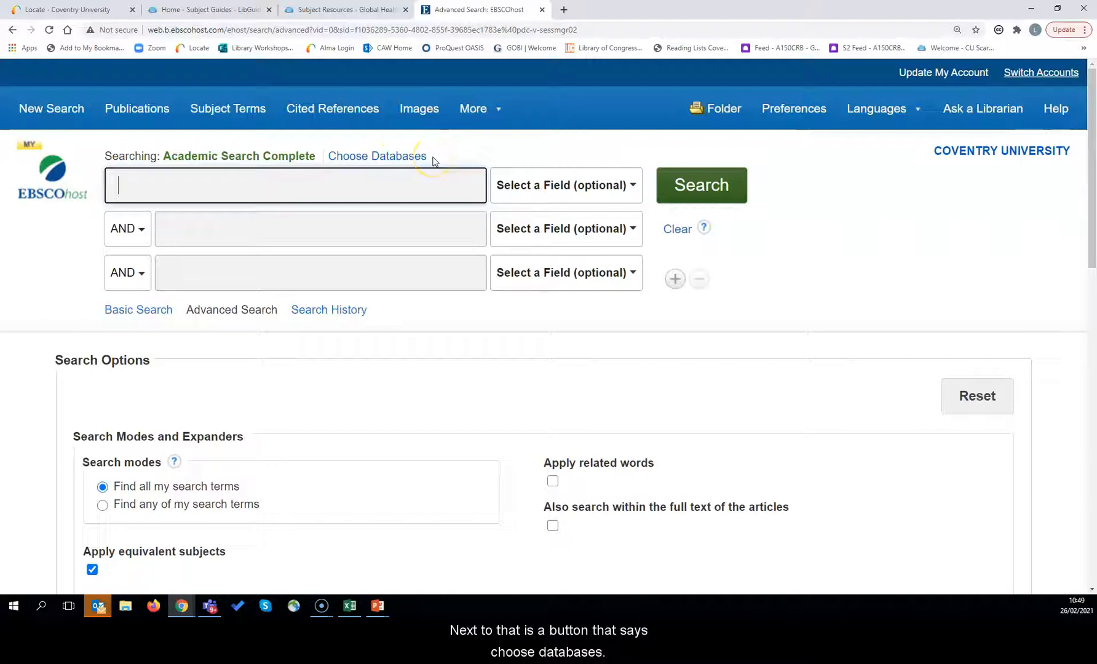
Step: Open the Choose Databases list beside 'Searching: Academic Search Complete'
{"action": "left_click", "coordinate": [380, 156]}
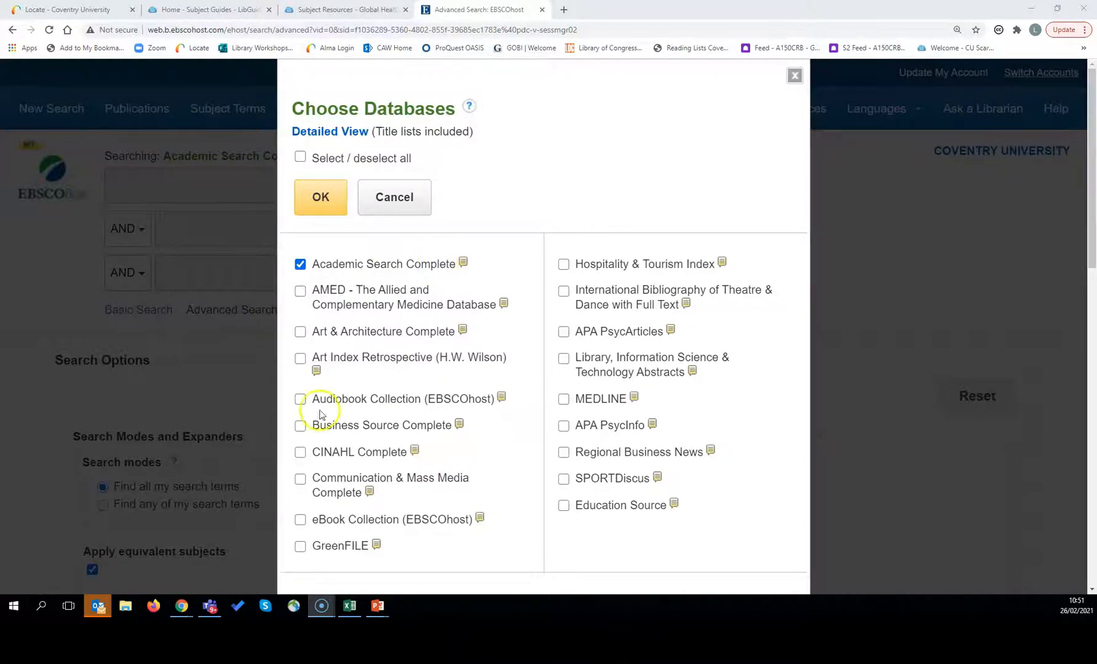
Step: Add Business Source Complete, CINAHL Complete and MEDLINE to the searched databases and confirm
{"action": "left_click", "coordinate": [300, 425]}
{"action": "left_click", "coordinate": [300, 453]}
{"action": "left_click", "coordinate": [563, 399]}
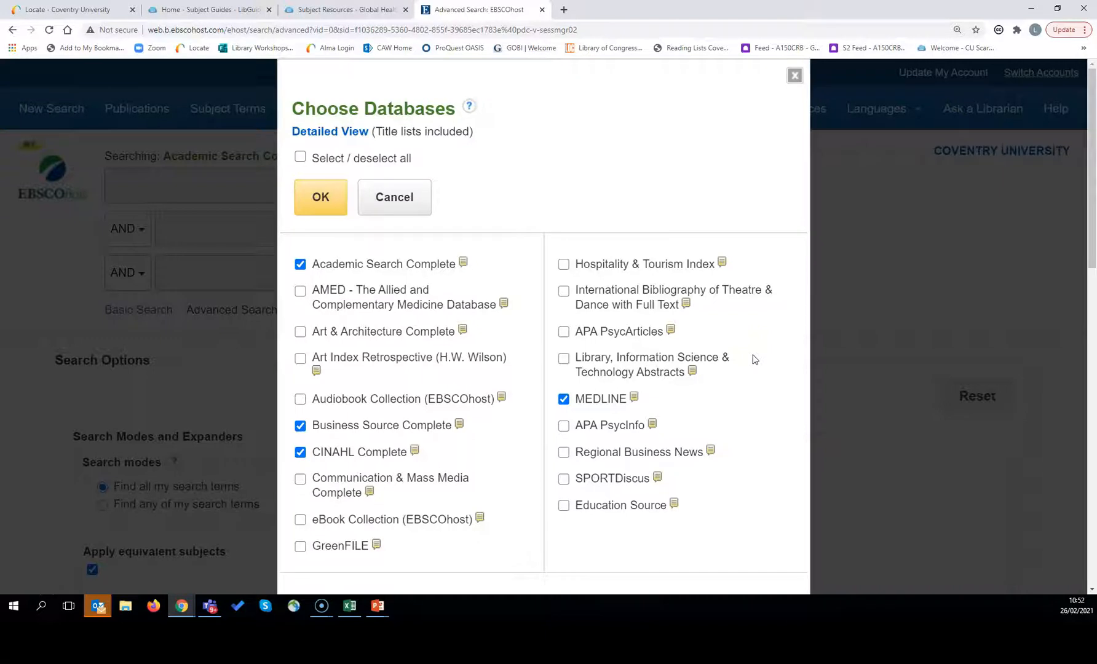
{"action": "left_click", "coordinate": [334, 203]}
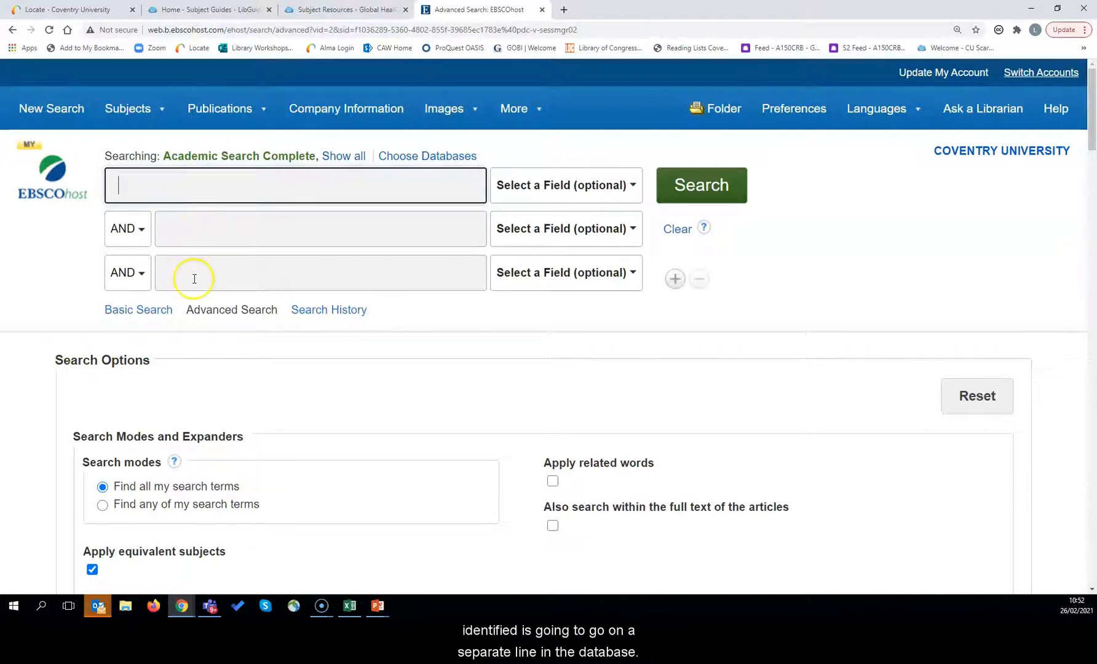
Step: Fill the first search box with 'effectiveness or efficacy or effective or success or outcome or evaluation'
{"action": "left_click", "coordinate": [188, 187]}
{"action": "type", "text": "ef"}
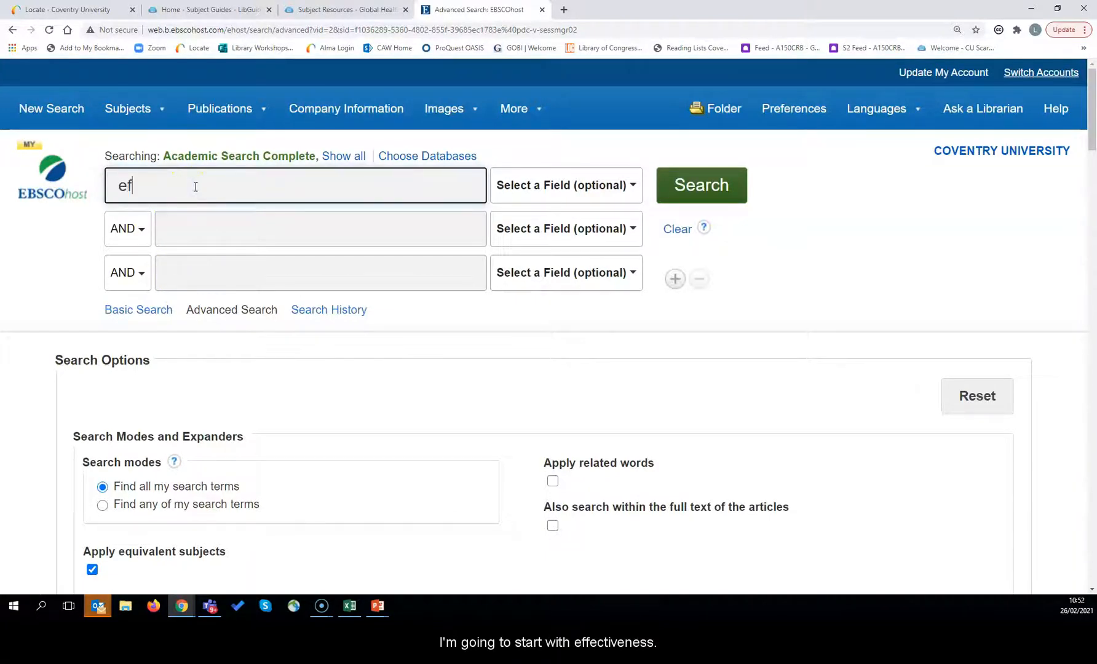
{"action": "type", "text": "fectiveness"}
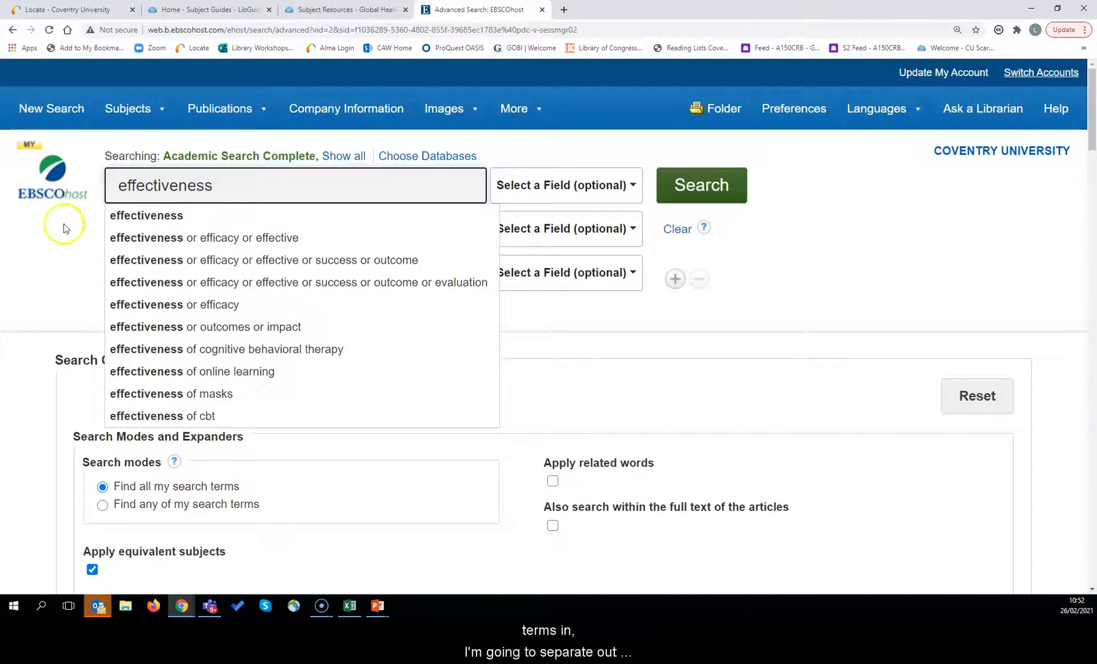
{"action": "type", "text": " or"}
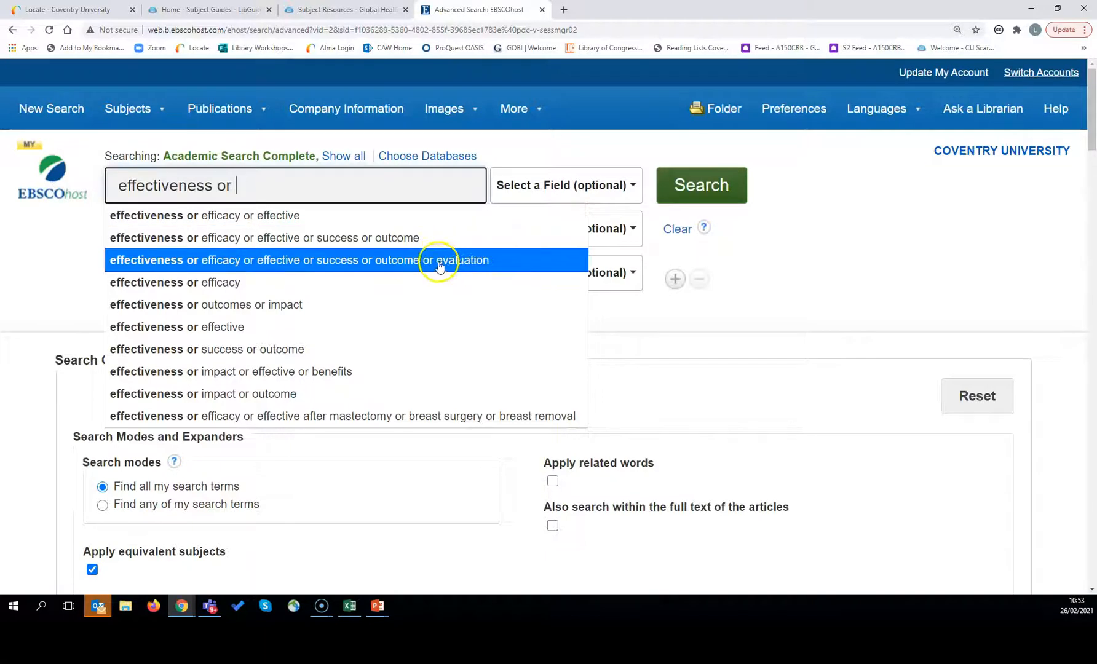
{"action": "left_click", "coordinate": [368, 268]}
{"action": "left_click", "coordinate": [396, 186]}
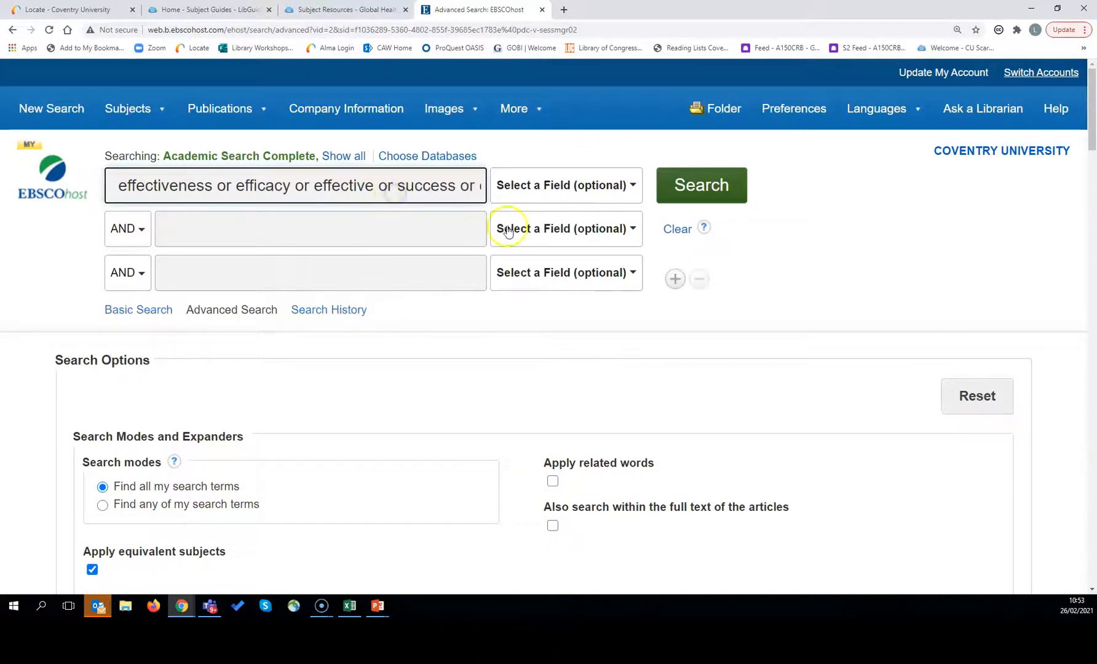
{"action": "key", "text": "Right"}
{"action": "key", "text": "Right"}
{"action": "key", "text": "Right"}
{"action": "key", "text": "Right"}
{"action": "key", "text": "Right"}
{"action": "key", "text": "Right"}
{"action": "key", "text": "Right"}
{"action": "key", "text": "Right"}
{"action": "key", "text": "Right"}
{"action": "key", "text": "Right"}
{"action": "key", "text": "Right"}
{"action": "key", "text": "Right"}
{"action": "key", "text": "Right"}
{"action": "key", "text": "Right"}
{"action": "key", "text": "Right"}
{"action": "key", "text": "Right"}
{"action": "key", "text": "Right"}
{"action": "key", "text": "Right"}
{"action": "key", "text": "Right"}
{"action": "key", "text": "Right"}
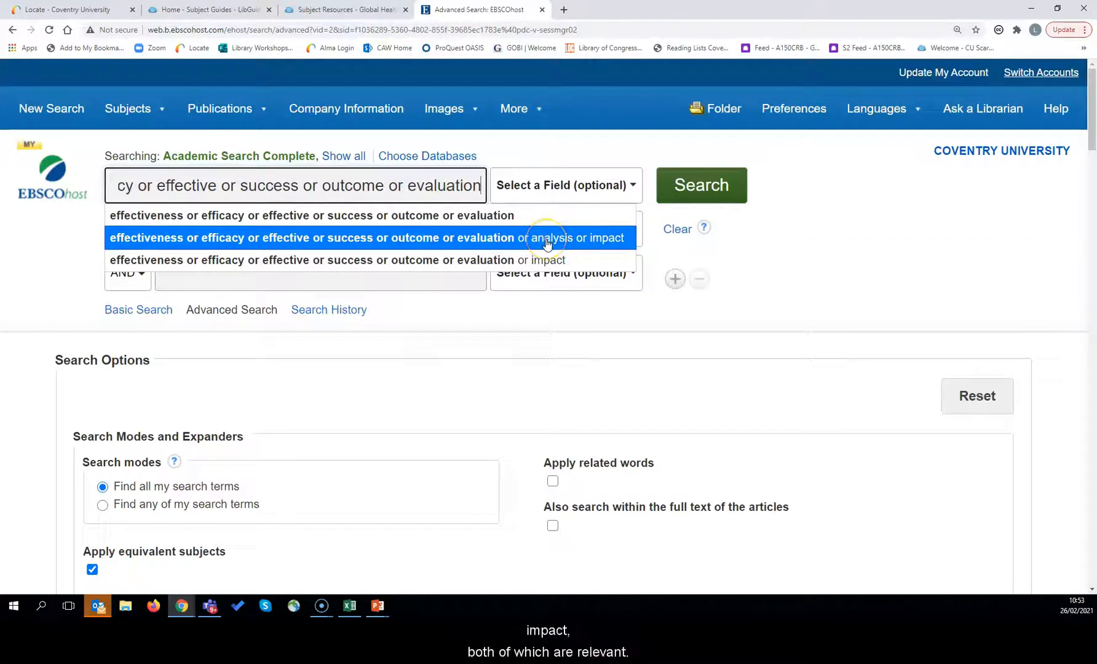
{"action": "key", "text": "Escape"}
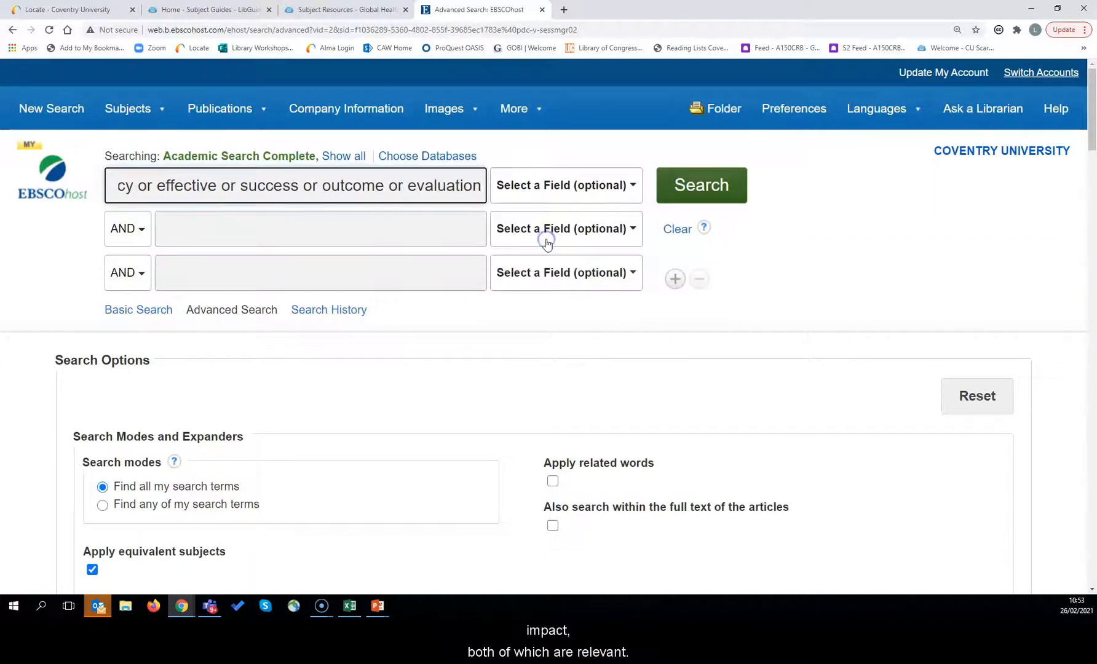
Step: Fill the second box with 'interprofessional collaboration or interprofessional teamwork or multidisciplinary'
{"action": "left_click", "coordinate": [191, 235]}
{"action": "type", "text": "inte"}
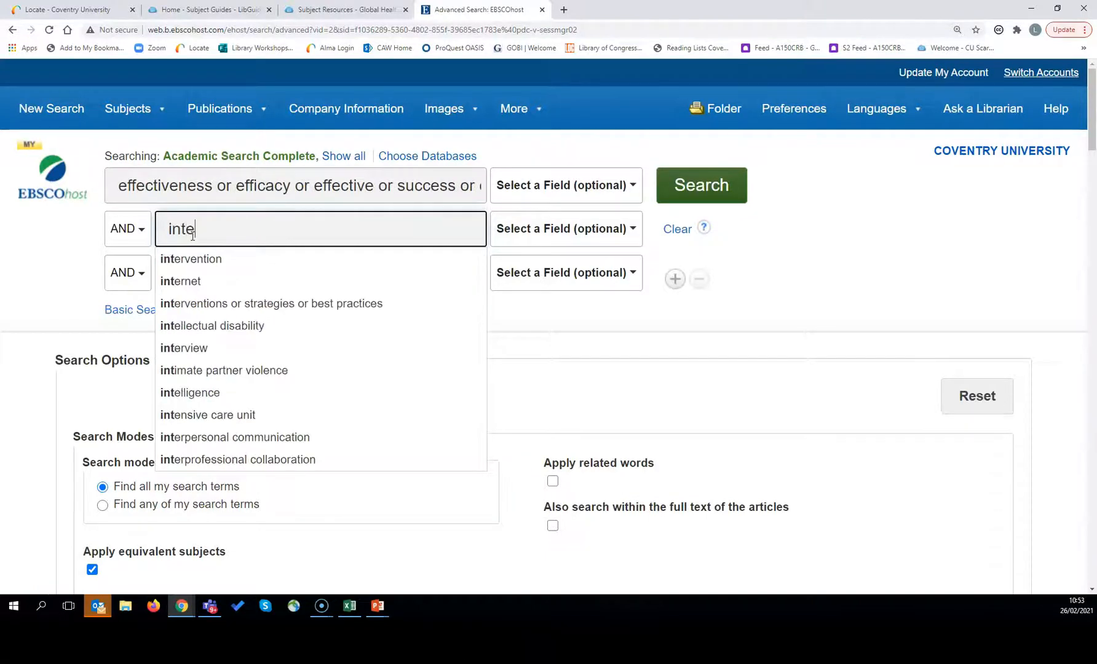
{"action": "type", "text": "rprofessional coll"}
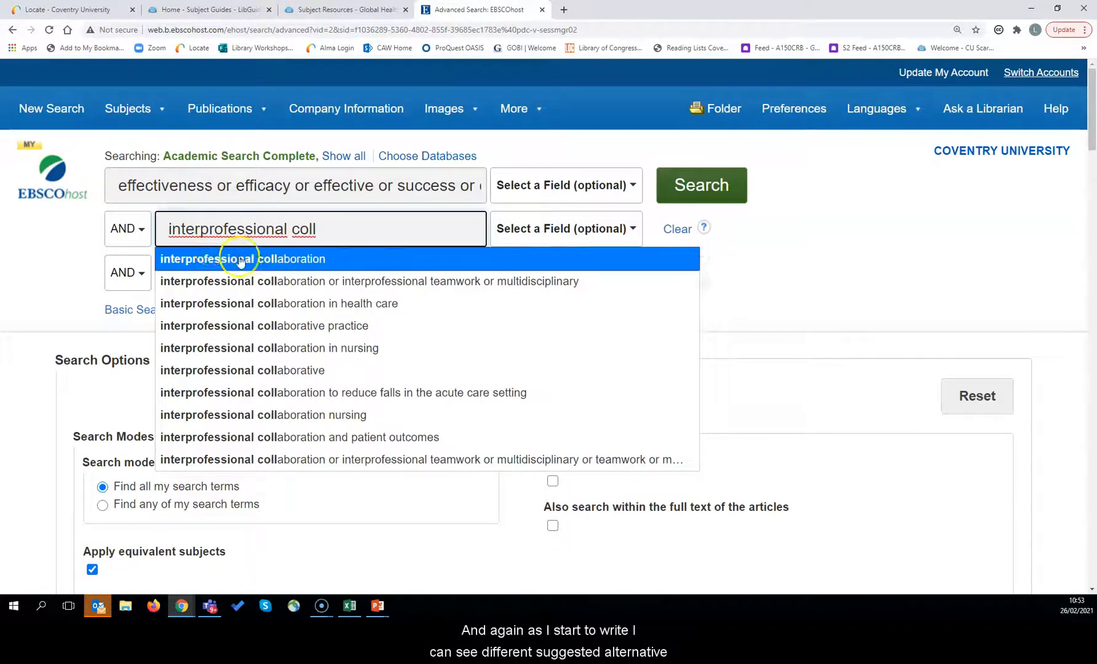
{"action": "left_click", "coordinate": [357, 288]}
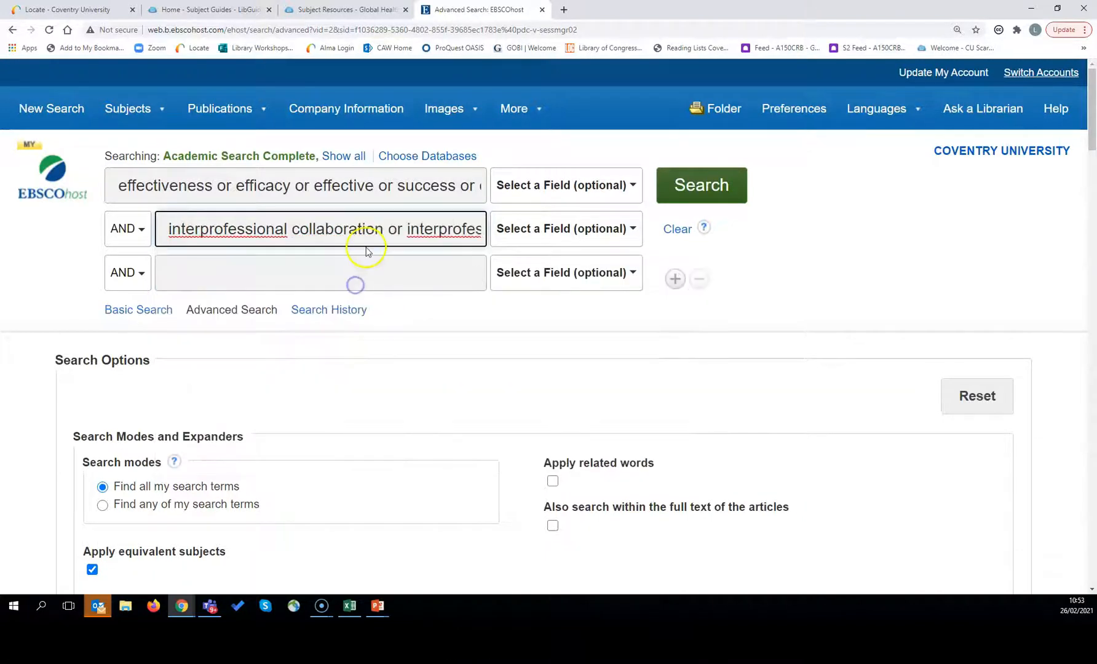
{"action": "key", "text": "Right"}
{"action": "key", "text": "Right"}
{"action": "key", "text": "Right"}
{"action": "key", "text": "Right"}
{"action": "key", "text": "Right"}
{"action": "key", "text": "Right"}
{"action": "key", "text": "Right"}
{"action": "key", "text": "Right"}
{"action": "key", "text": "Right"}
{"action": "key", "text": "Right"}
{"action": "key", "text": "Right"}
{"action": "key", "text": "Right"}
{"action": "key", "text": "Right"}
{"action": "key", "text": "Right"}
{"action": "key", "text": "Right"}
{"action": "key", "text": "Right"}
{"action": "key", "text": "Right"}
{"action": "key", "text": "Right"}
{"action": "key", "text": "Right"}
{"action": "key", "text": "Right"}
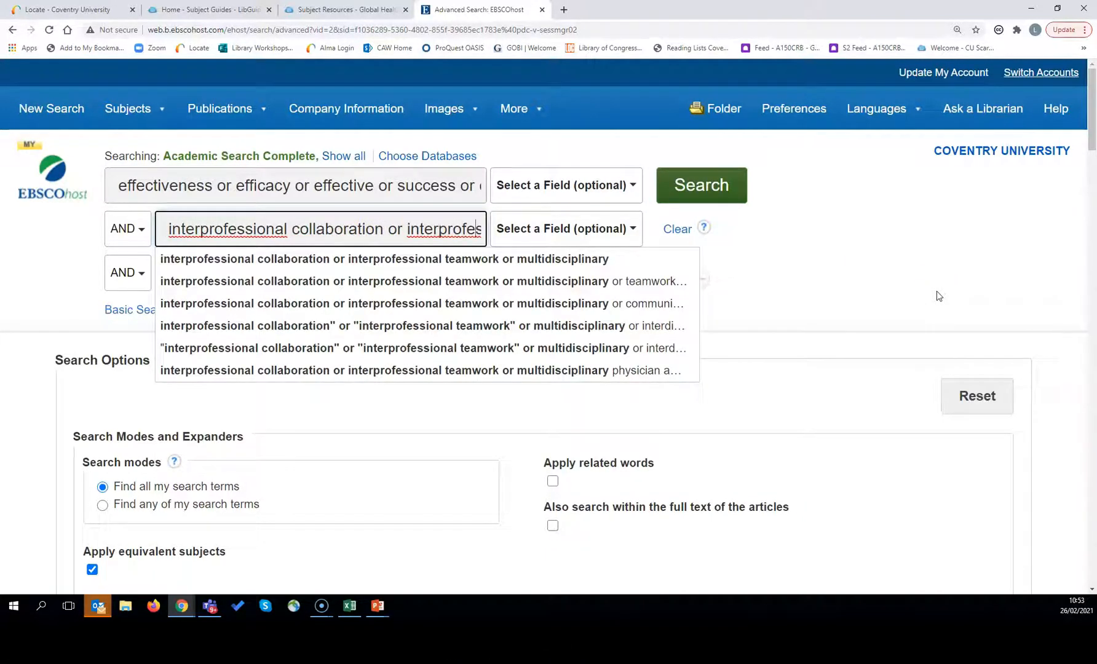
{"action": "key", "text": "Right"}
{"action": "key", "text": "Right"}
{"action": "key", "text": "Right"}
{"action": "key", "text": "Right"}
{"action": "key", "text": "Right"}
{"action": "key", "text": "Right"}
{"action": "key", "text": "Right"}
{"action": "key", "text": "Right"}
{"action": "key", "text": "Right"}
{"action": "key", "text": "Right"}
{"action": "key", "text": "Right"}
{"action": "key", "text": "Right"}
{"action": "key", "text": "Right"}
{"action": "key", "text": "Right"}
{"action": "key", "text": "Right"}
{"action": "key", "text": "Right"}
{"action": "key", "text": "Right"}
{"action": "key", "text": "Right"}
{"action": "key", "text": "Right"}
{"action": "key", "text": "Right"}
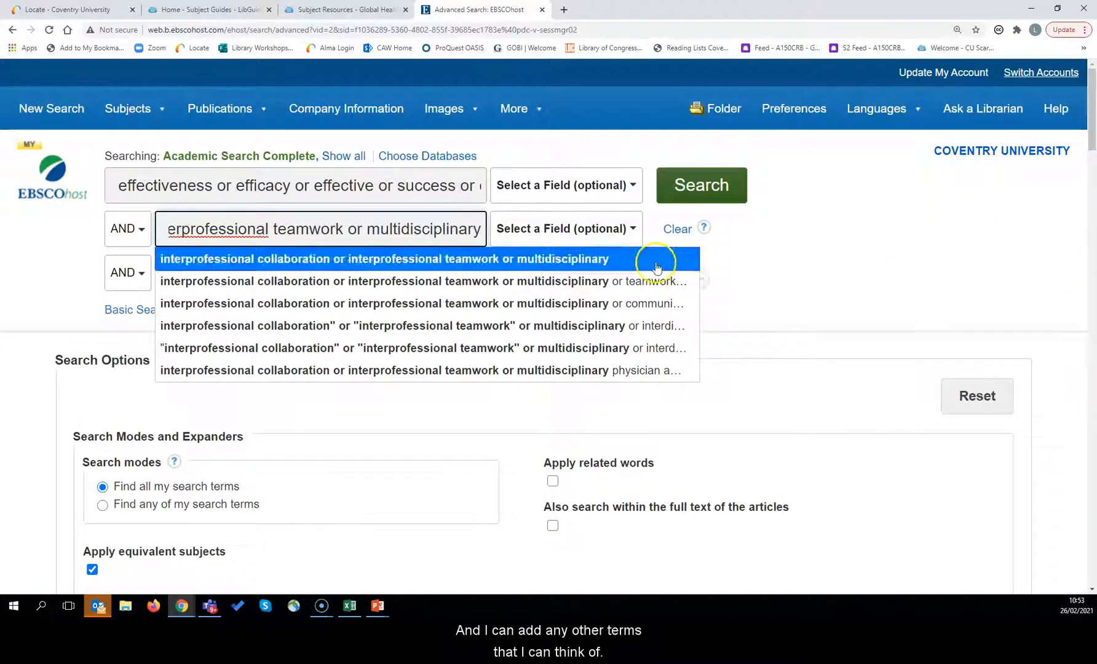
{"action": "left_click", "coordinate": [59, 285]}
{"action": "left_click", "coordinate": [247, 277]}
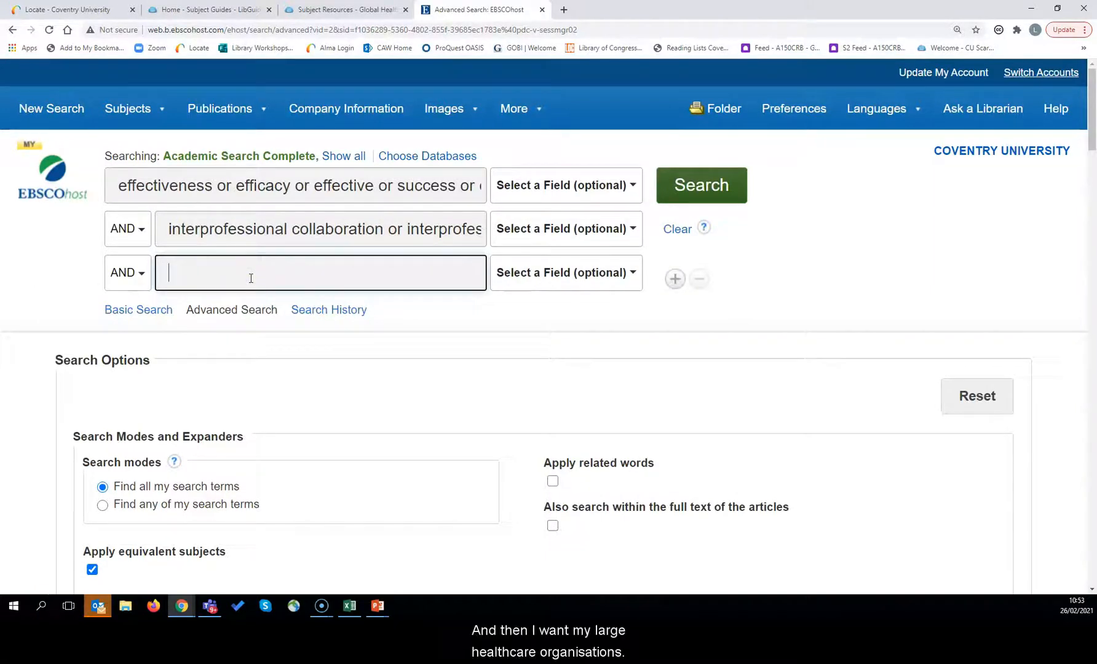
Step: Type 'healthcare organisation or healthcare system or' into the third search box
{"action": "type", "text": "health"}
{"action": "key", "text": "BackSpace"}
{"action": "key", "text": "BackSpace"}
{"action": "type", "text": ";"}
{"action": "key", "text": "BackSpace"}
{"action": "type", "text": "thcare or"}
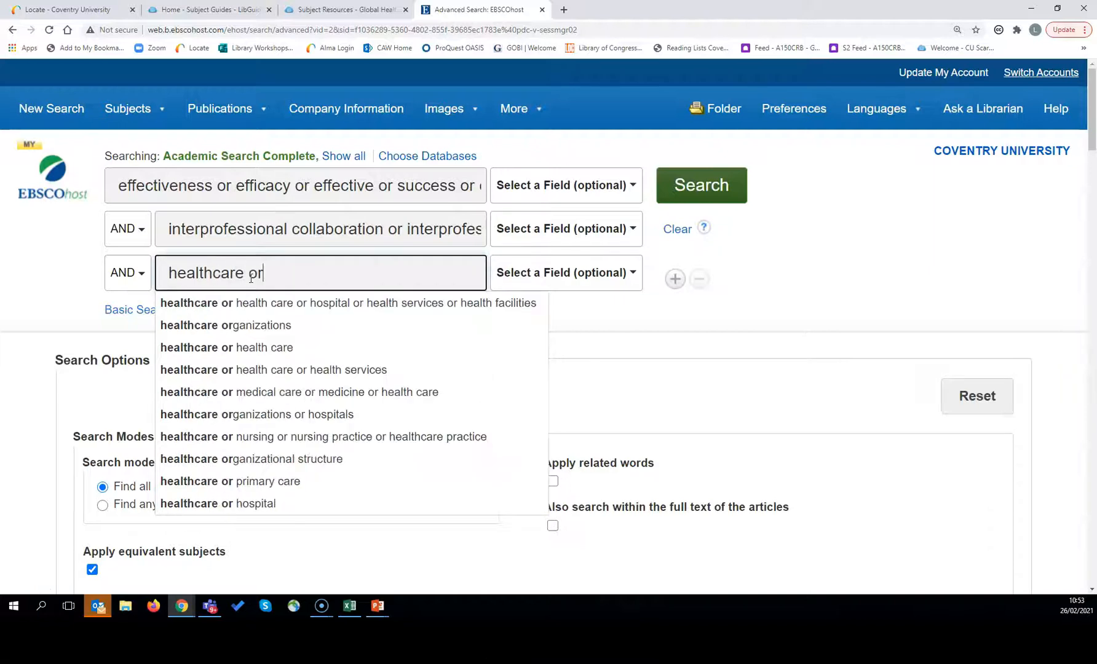
{"action": "type", "text": "ganisation or"}
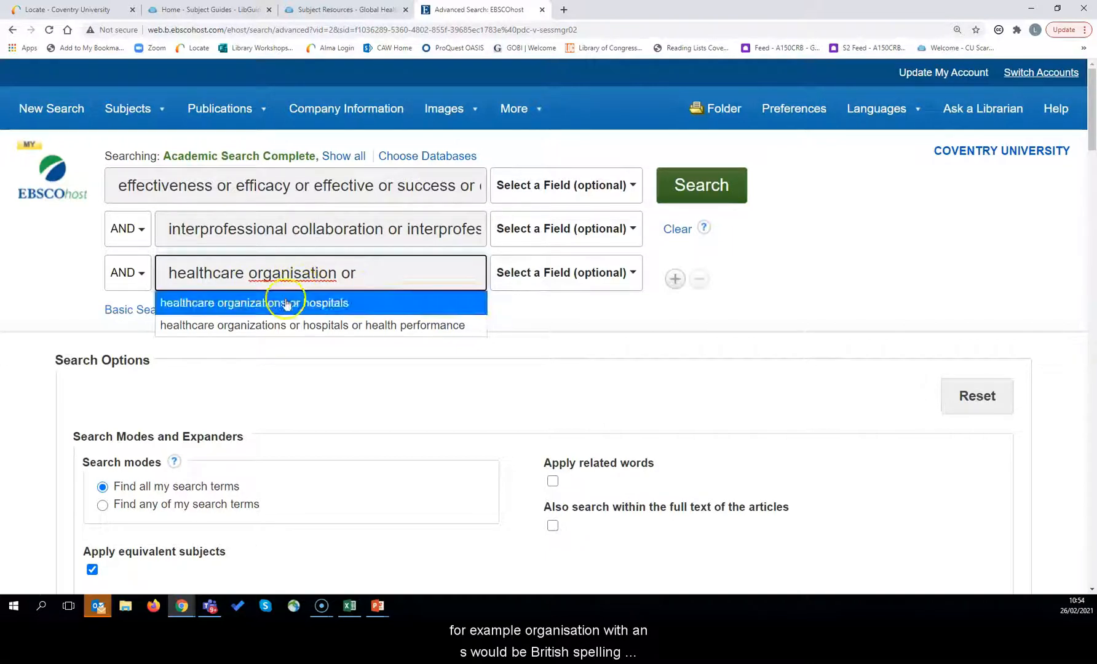
{"action": "type", "text": "heal"}
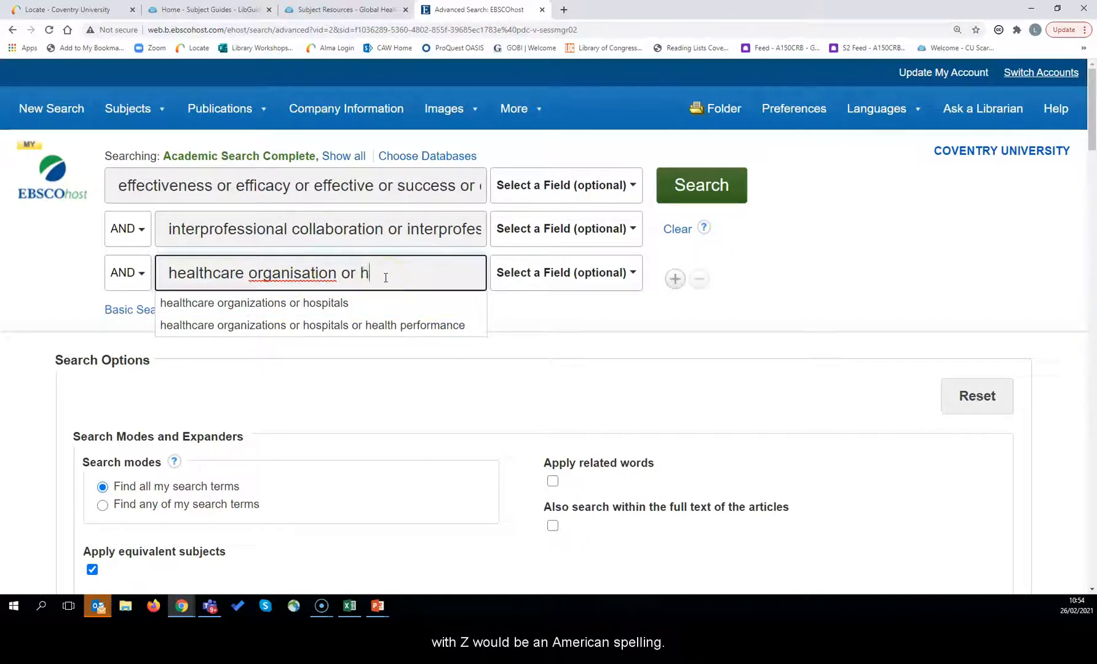
{"action": "type", "text": "th"}
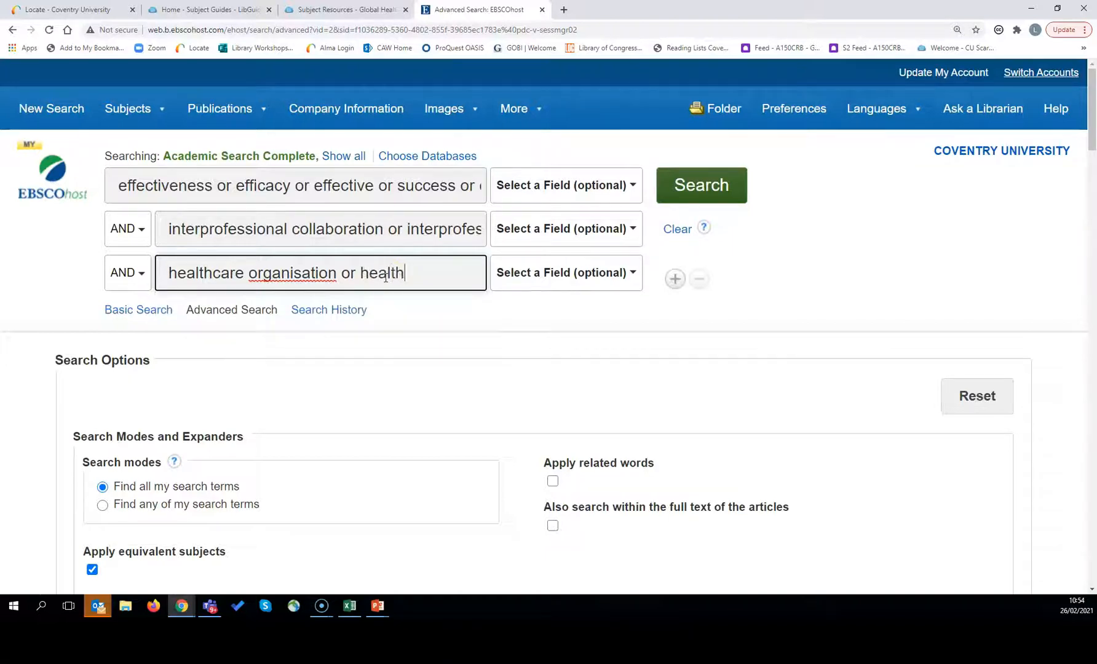
{"action": "type", "text": "care system or"}
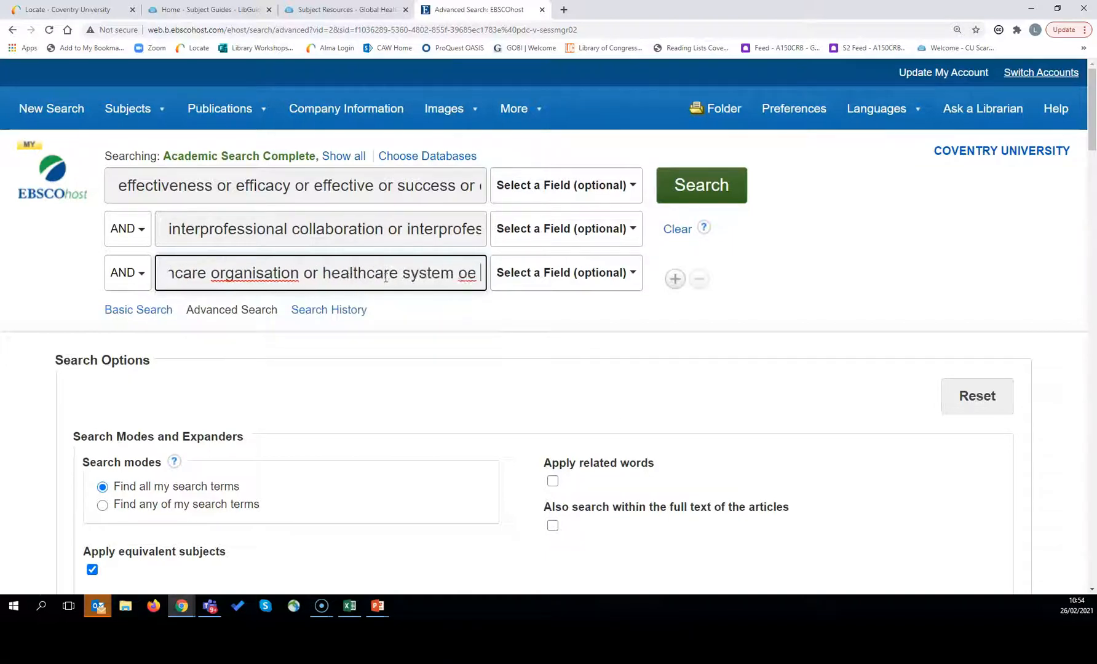
Step: Finish the third line with 'hospital or NHS trust'
{"action": "type", "text": "ho"}
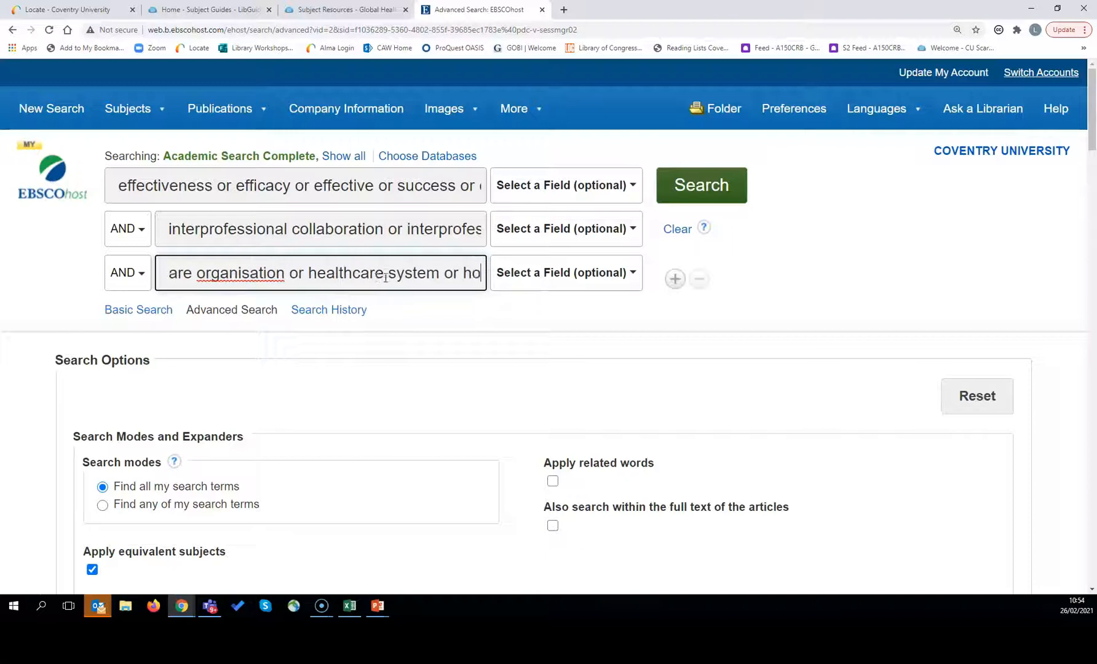
{"action": "type", "text": "spit"}
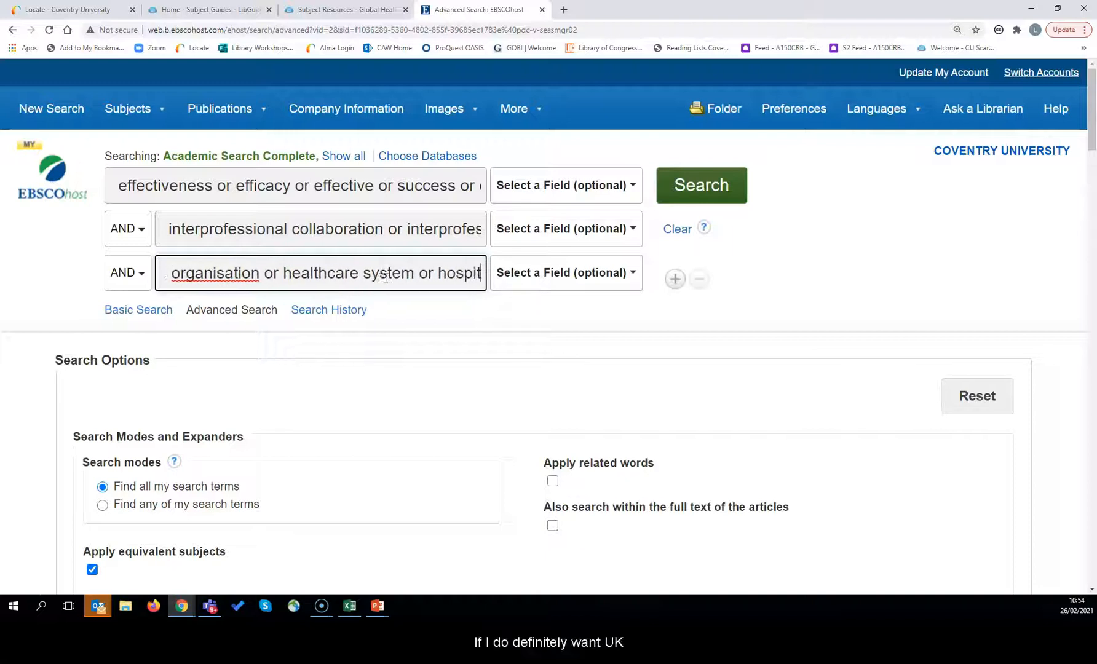
{"action": "type", "text": "al NHS "}
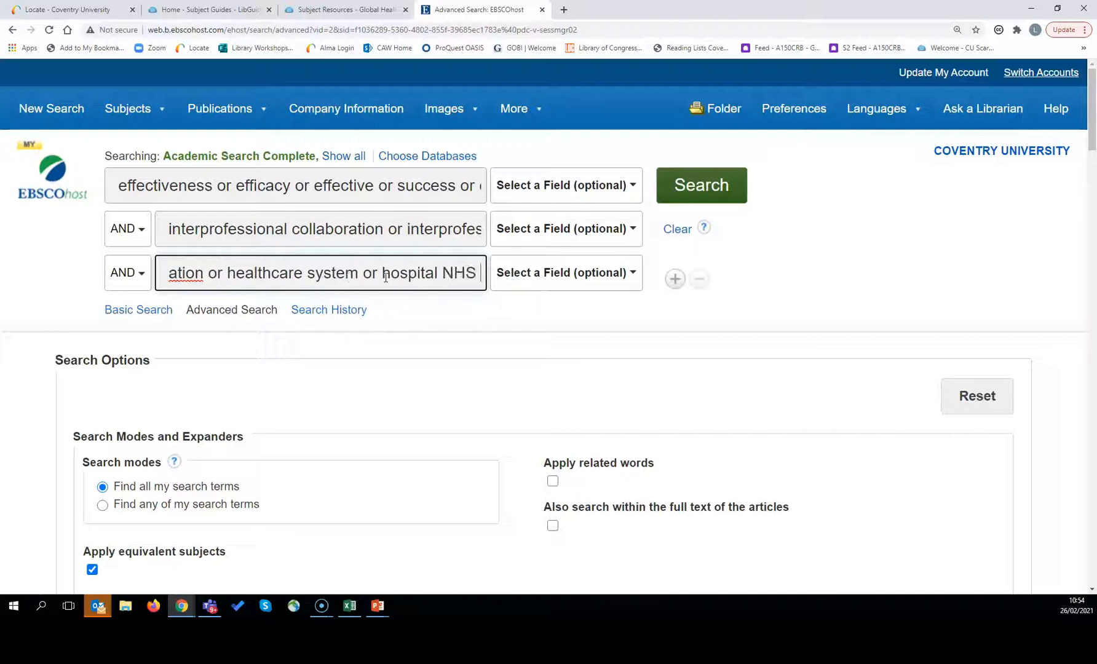
{"action": "type", "text": "trust"}
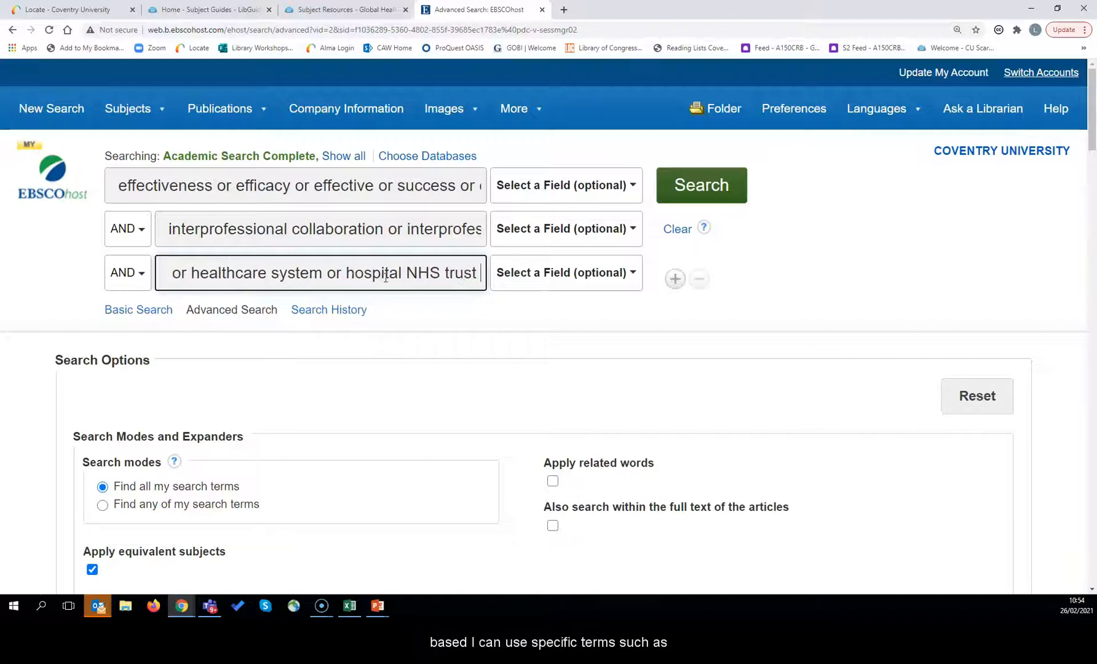
{"action": "left_click", "coordinate": [406, 277]}
{"action": "type", "text": "or"}
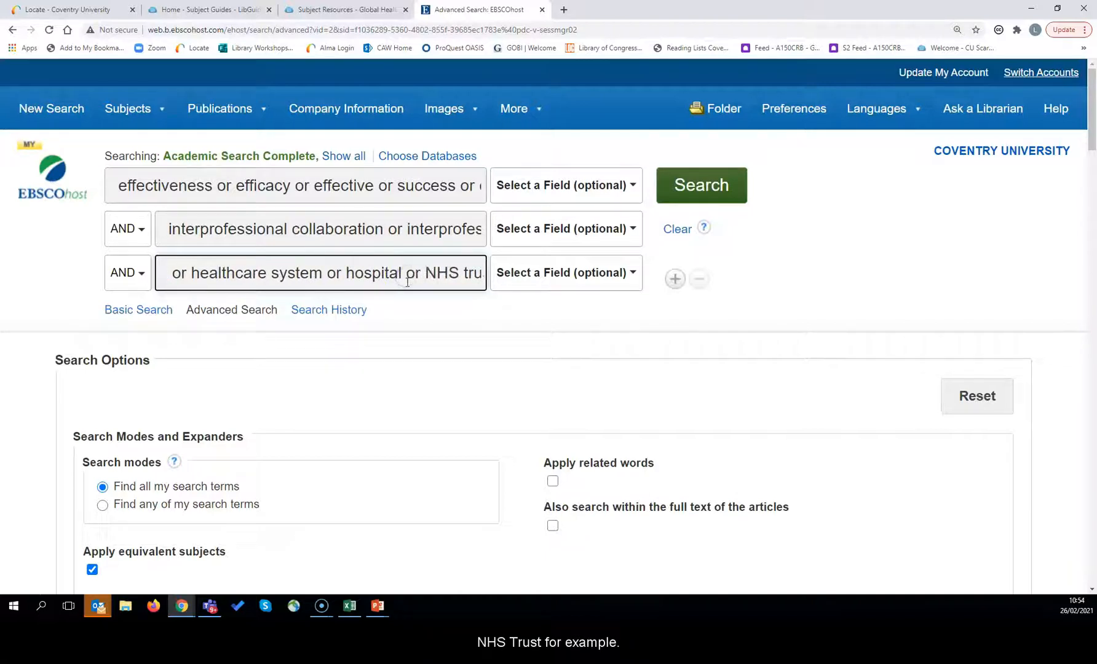
{"action": "left_click", "coordinate": [457, 278]}
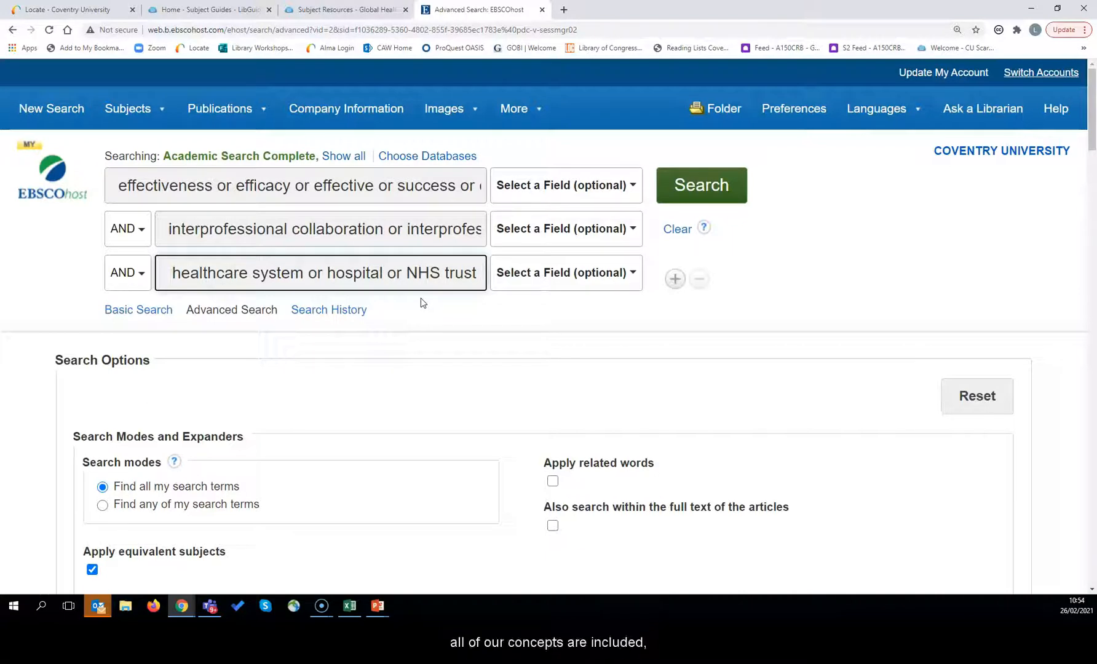
{"action": "left_click", "coordinate": [296, 187]}
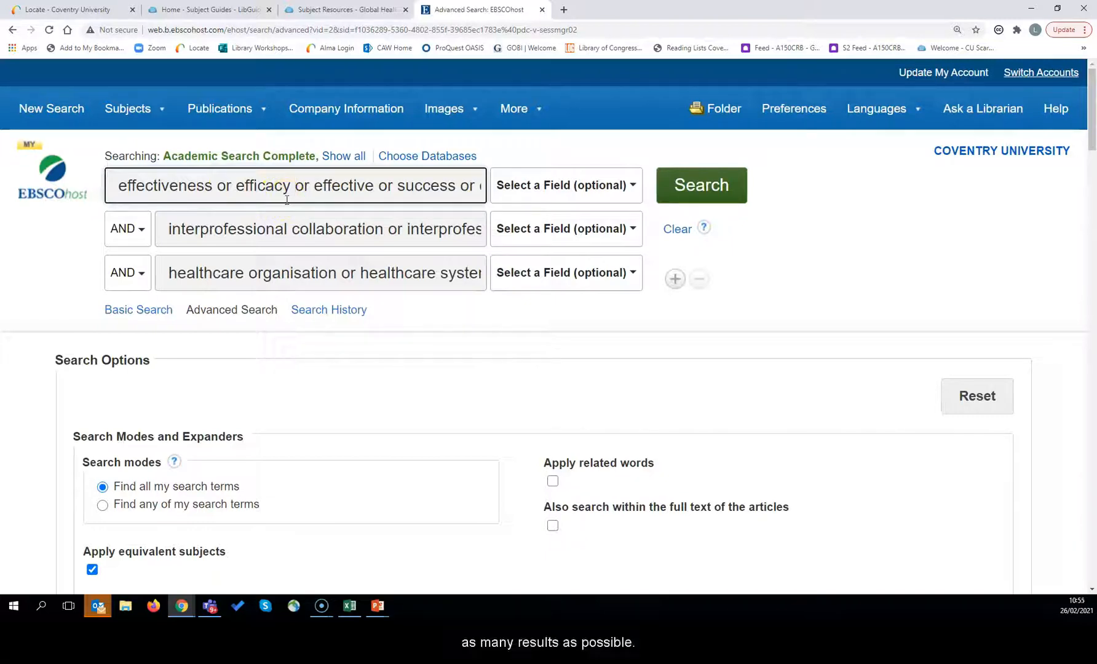
Step: Run the three-line advanced search, returning 71,123 results
{"action": "left_click", "coordinate": [709, 182]}
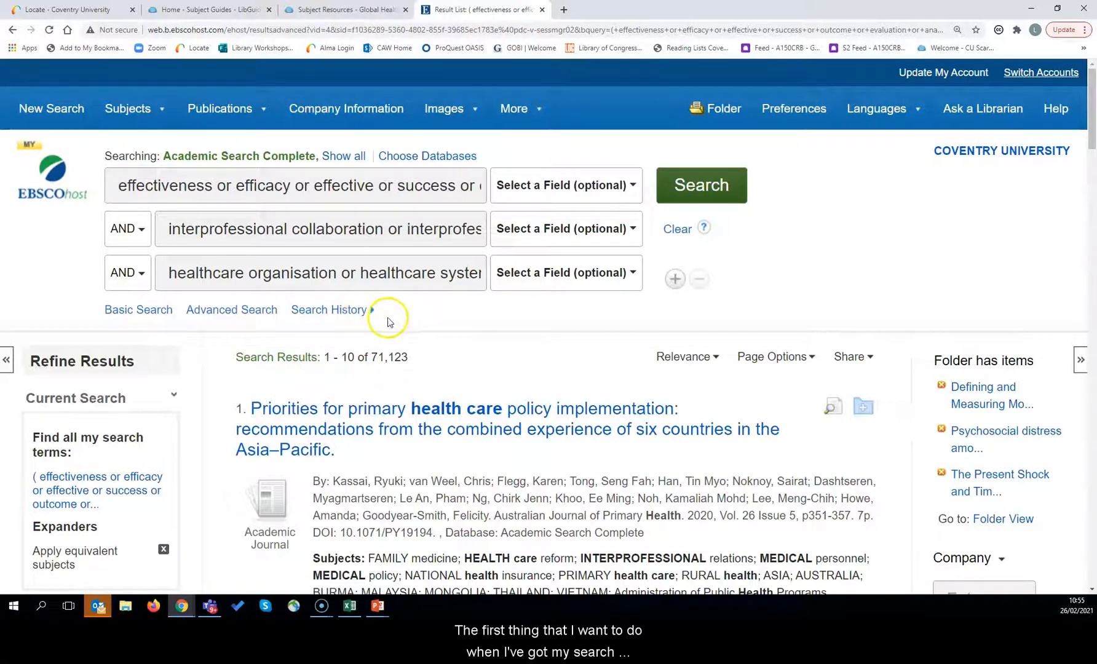
Step: Limit the results to the Academic Journals source type, leaving 69,710 records
{"action": "scroll", "coordinate": [97, 376], "scroll_direction": "down", "scroll_amount": 1}
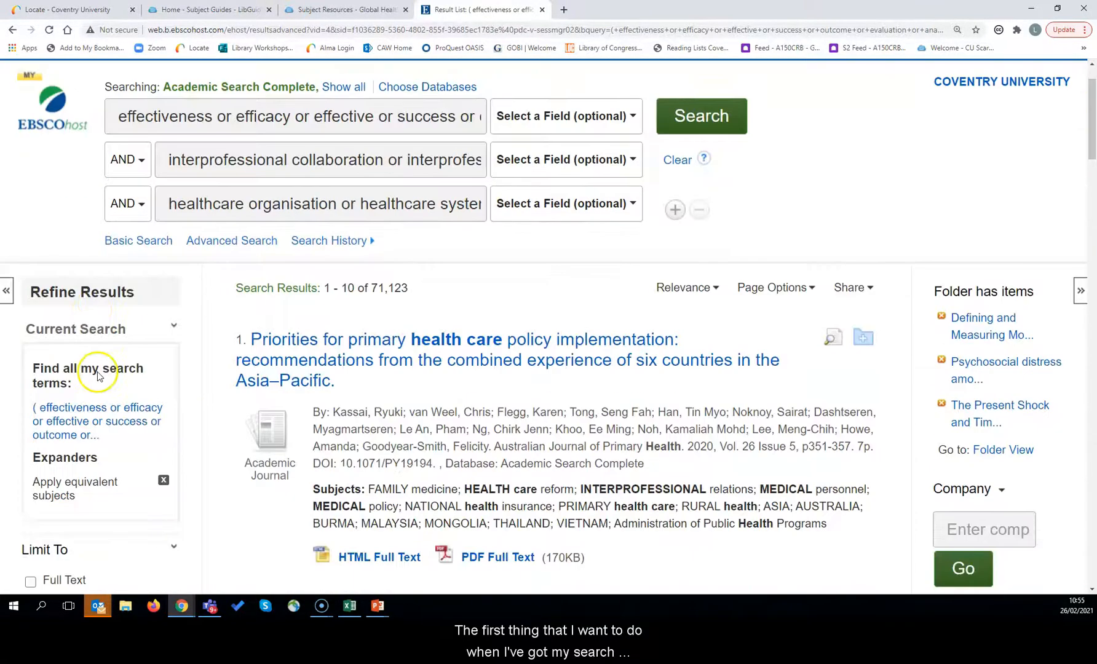
{"action": "scroll", "coordinate": [108, 374], "scroll_direction": "down", "scroll_amount": 2}
{"action": "scroll", "coordinate": [125, 279], "scroll_direction": "down", "scroll_amount": 2}
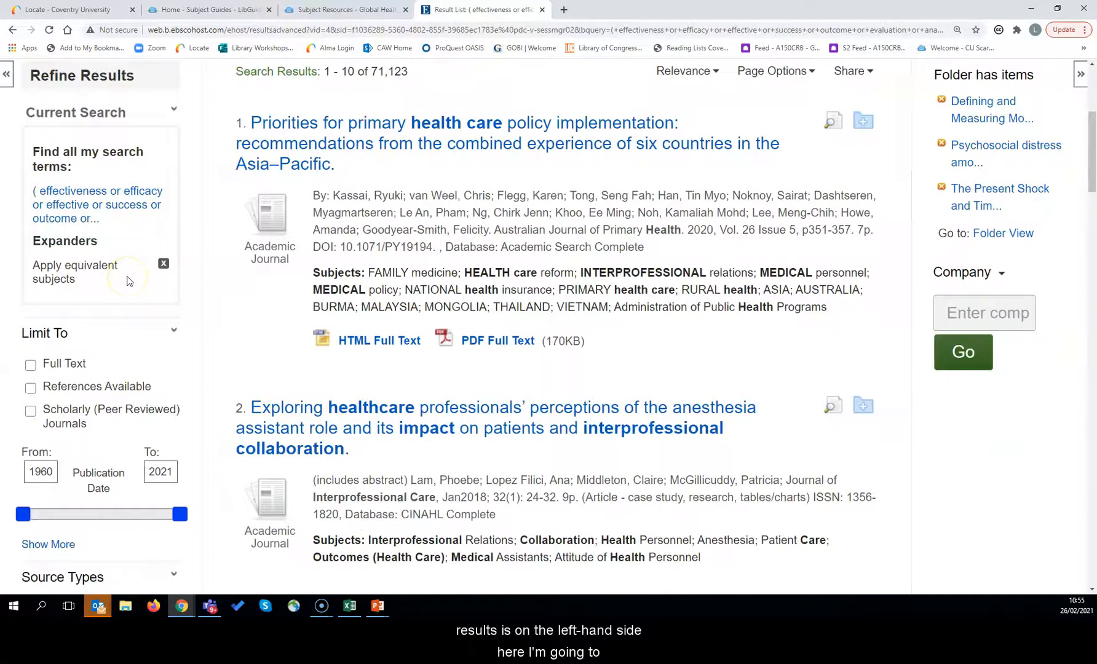
{"action": "scroll", "coordinate": [128, 281], "scroll_direction": "down", "scroll_amount": 3}
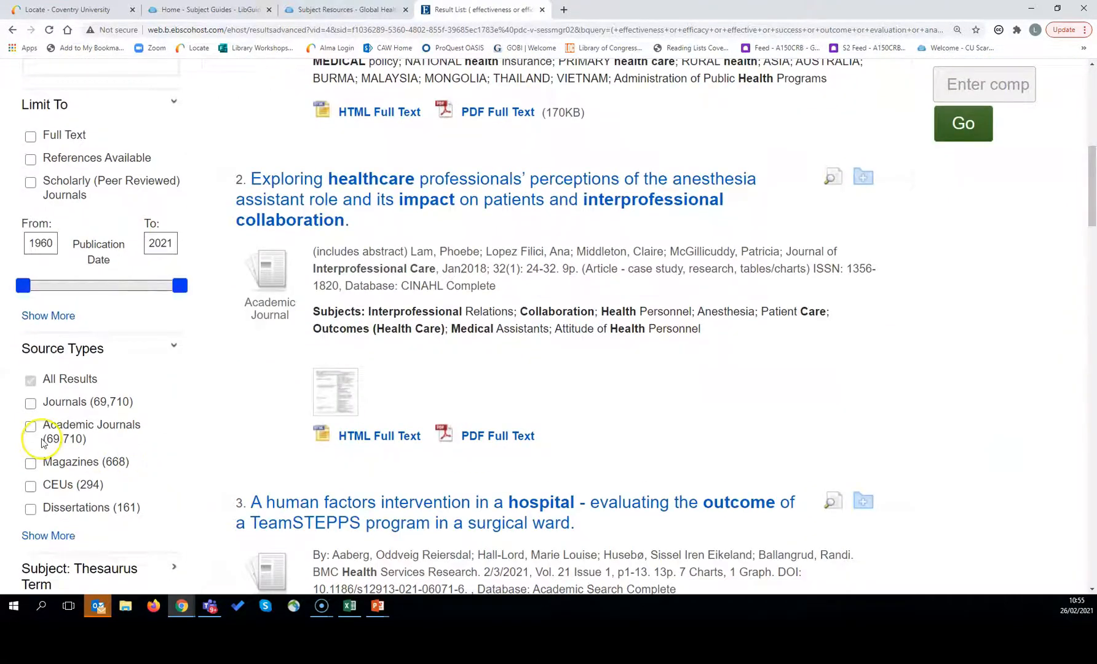
{"action": "left_click", "coordinate": [32, 427]}
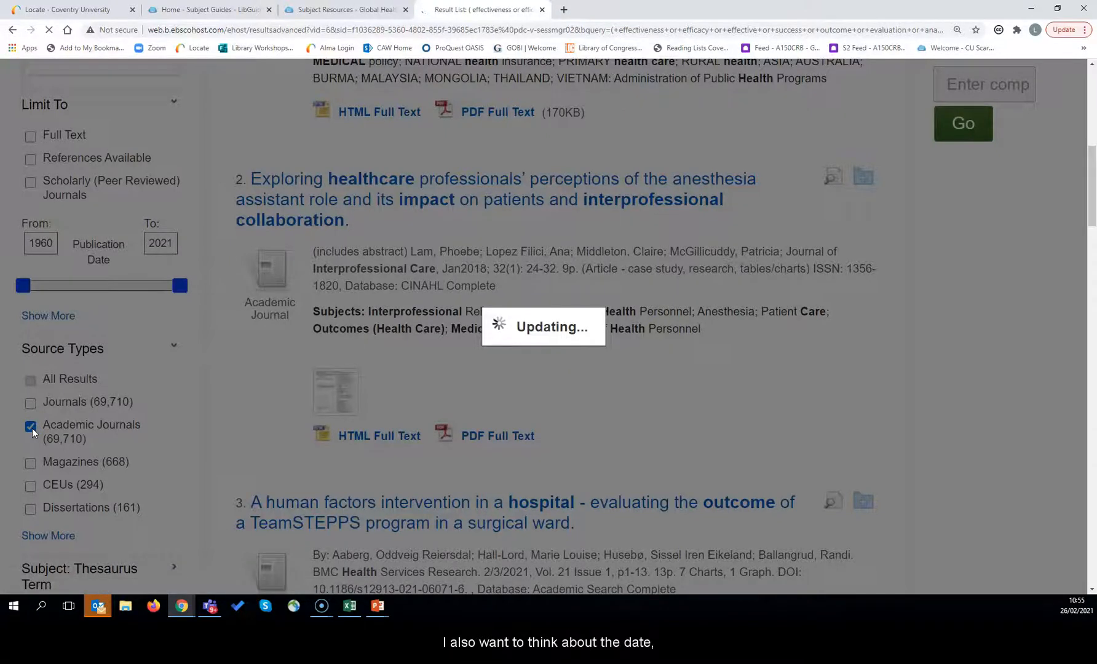
{"action": "scroll", "coordinate": [127, 319], "scroll_direction": "down", "scroll_amount": 2}
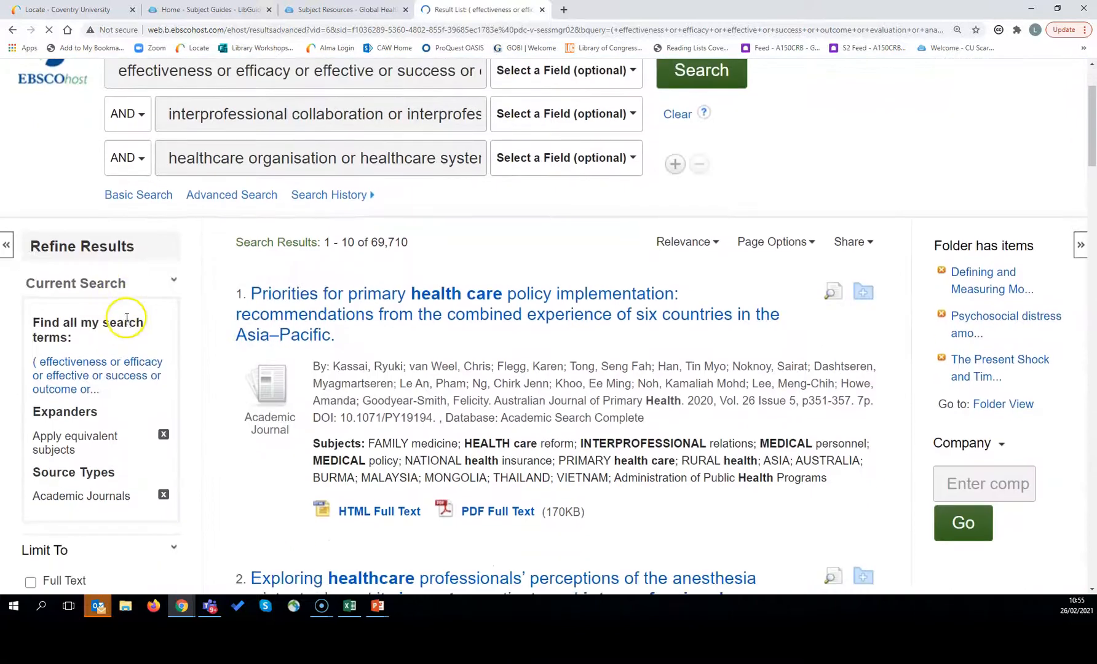
{"action": "scroll", "coordinate": [127, 318], "scroll_direction": "down", "scroll_amount": 5}
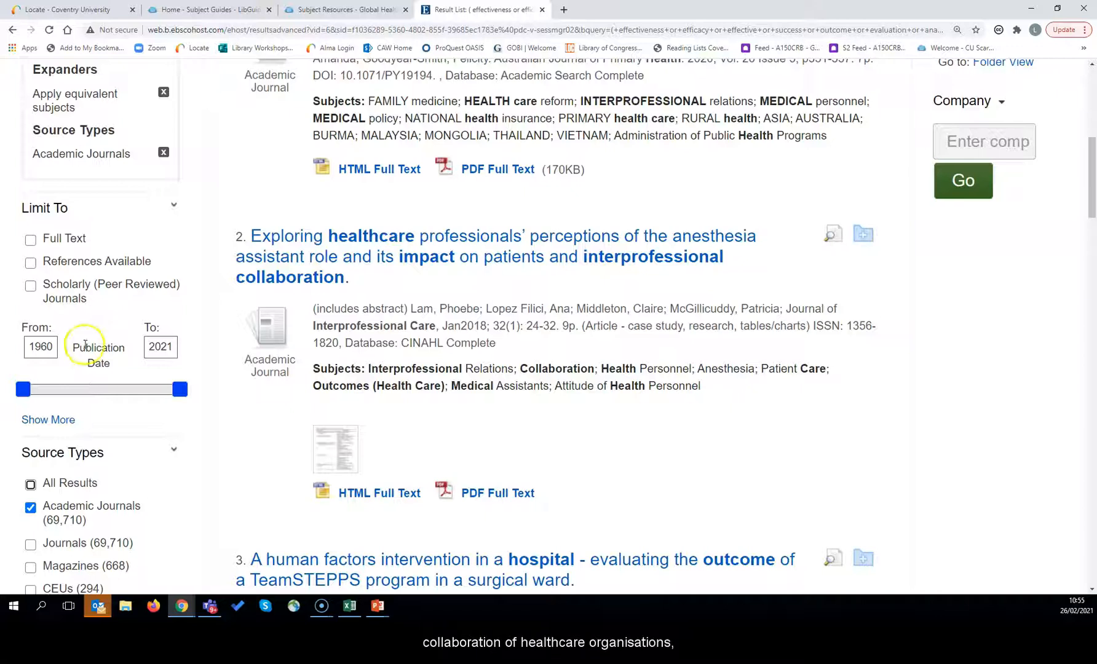
Step: Change the publication date start year from 1960 to 2015
{"action": "double_click", "coordinate": [41, 347]}
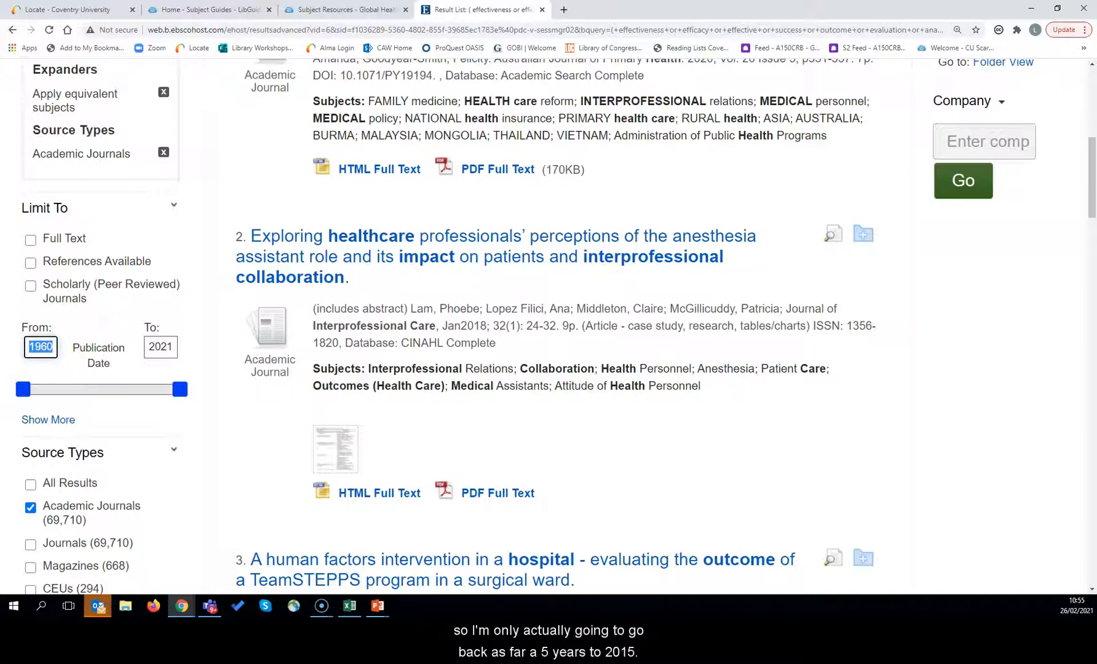
{"action": "type", "text": "2015"}
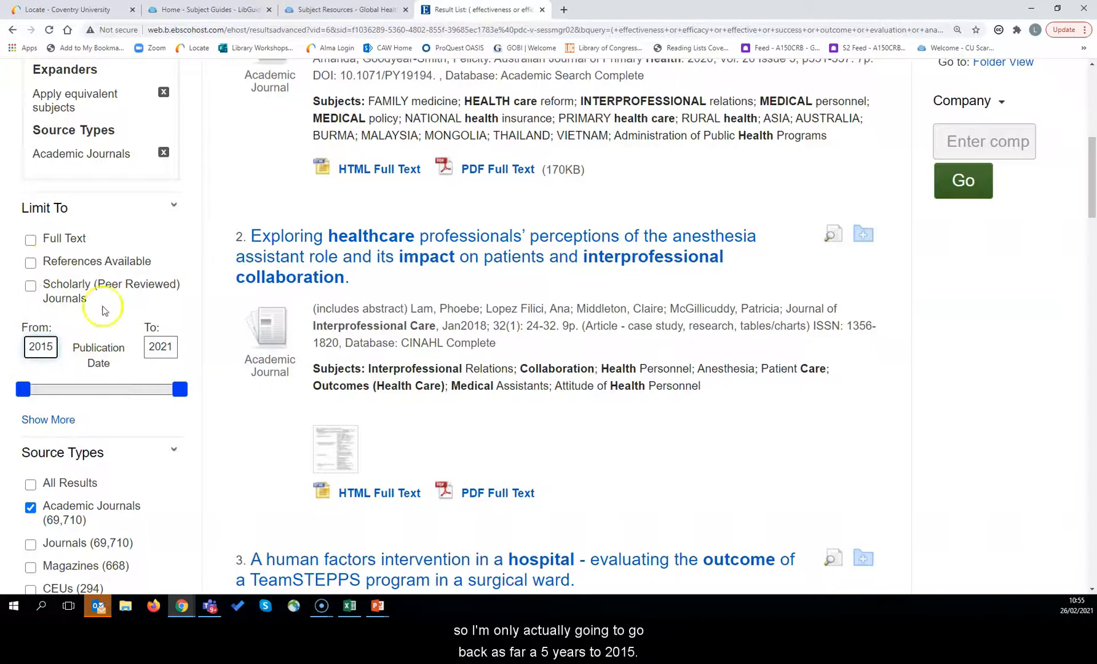
{"action": "left_click", "coordinate": [103, 311]}
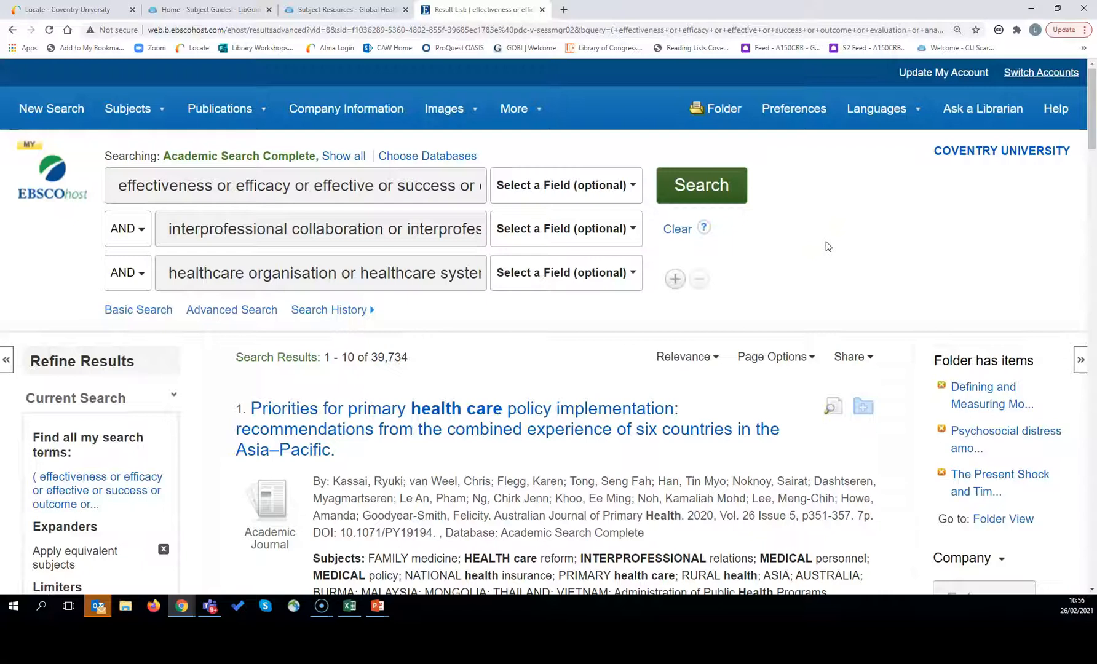
Step: Switch the results list to the Detailed format so each abstract shows under its title
{"action": "scroll", "coordinate": [827, 246], "scroll_direction": "down", "scroll_amount": 1}
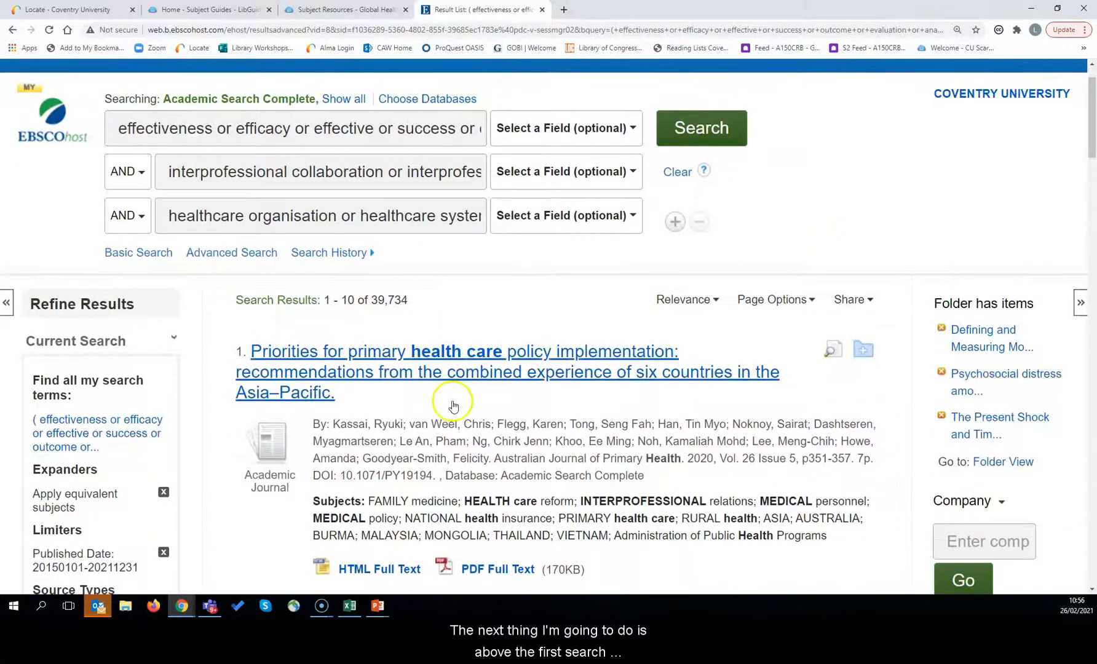
{"action": "left_click", "coordinate": [755, 307]}
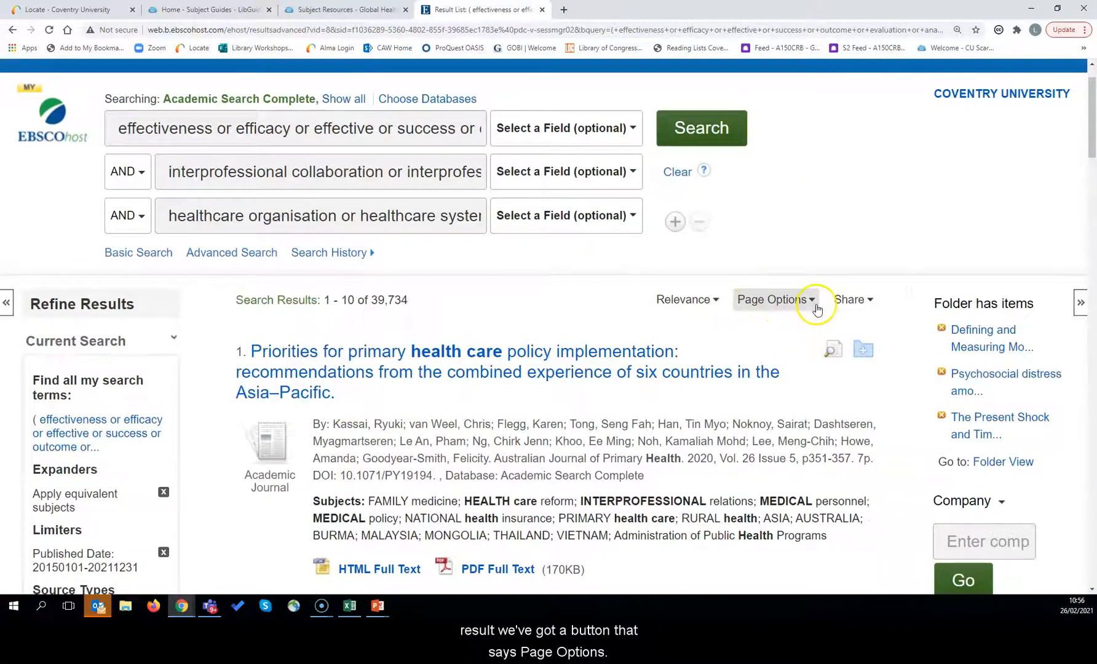
{"action": "left_click", "coordinate": [795, 305]}
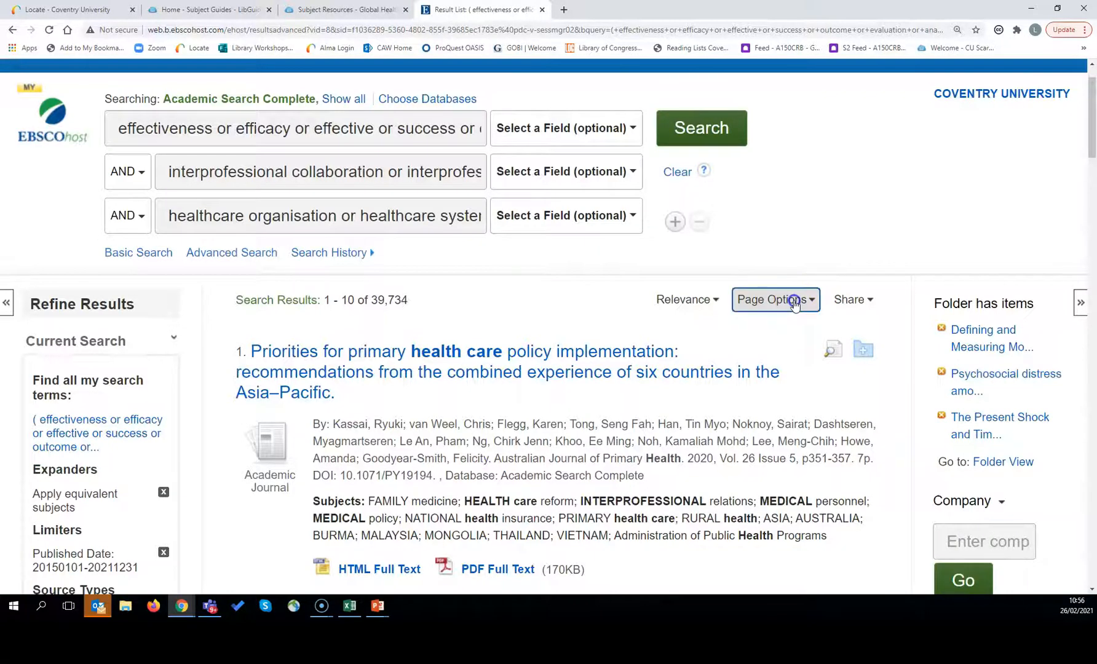
{"action": "scroll", "coordinate": [795, 306], "scroll_direction": "down", "scroll_amount": 2}
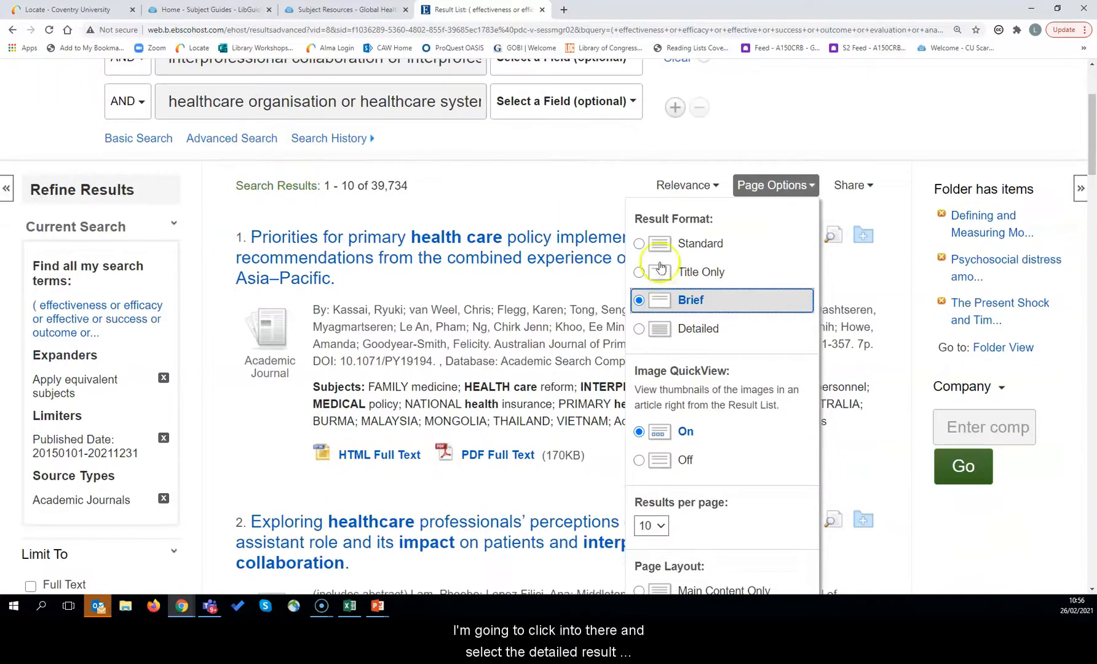
{"action": "left_click", "coordinate": [640, 329]}
{"action": "scroll", "coordinate": [641, 330], "scroll_direction": "down", "scroll_amount": 5}
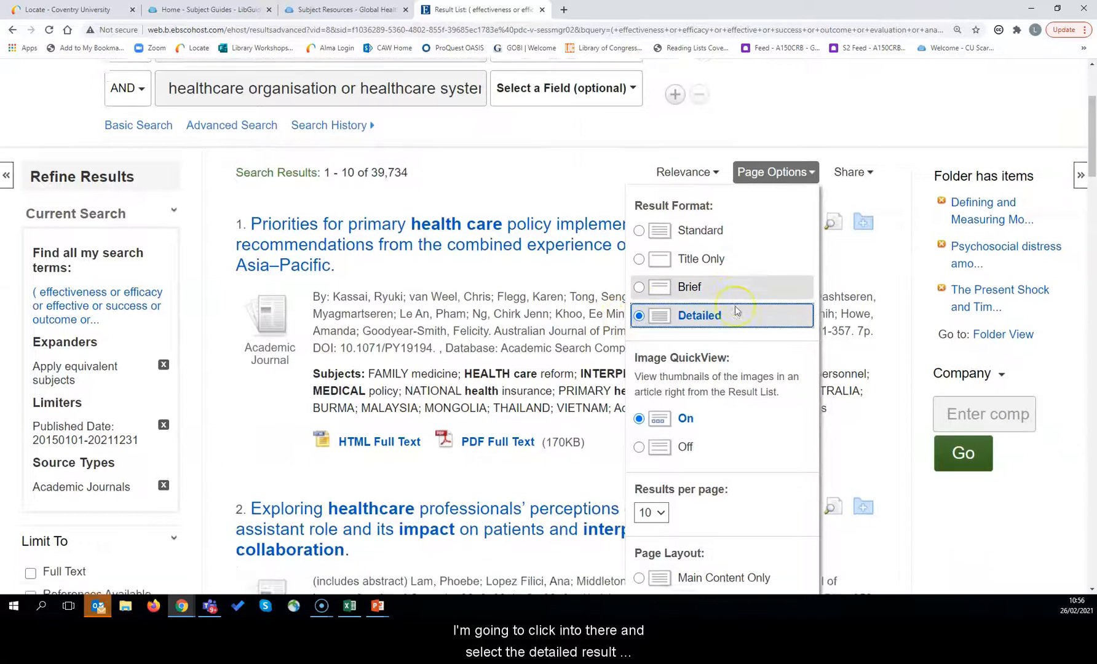
{"action": "left_click", "coordinate": [685, 438]}
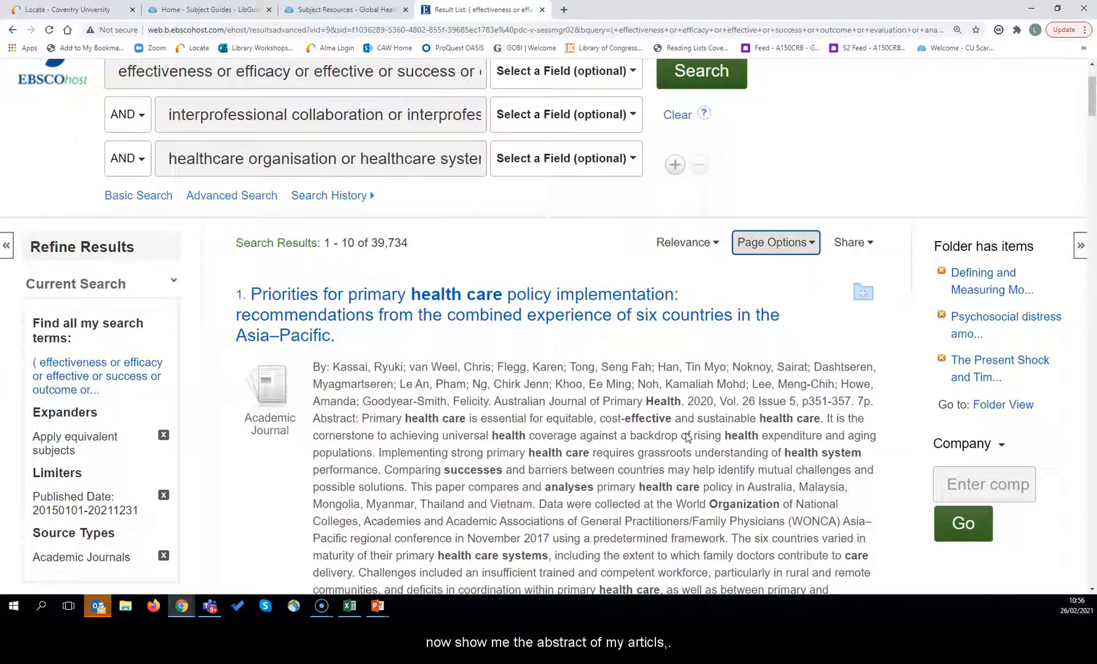
{"action": "scroll", "coordinate": [504, 313], "scroll_direction": "down", "scroll_amount": 3}
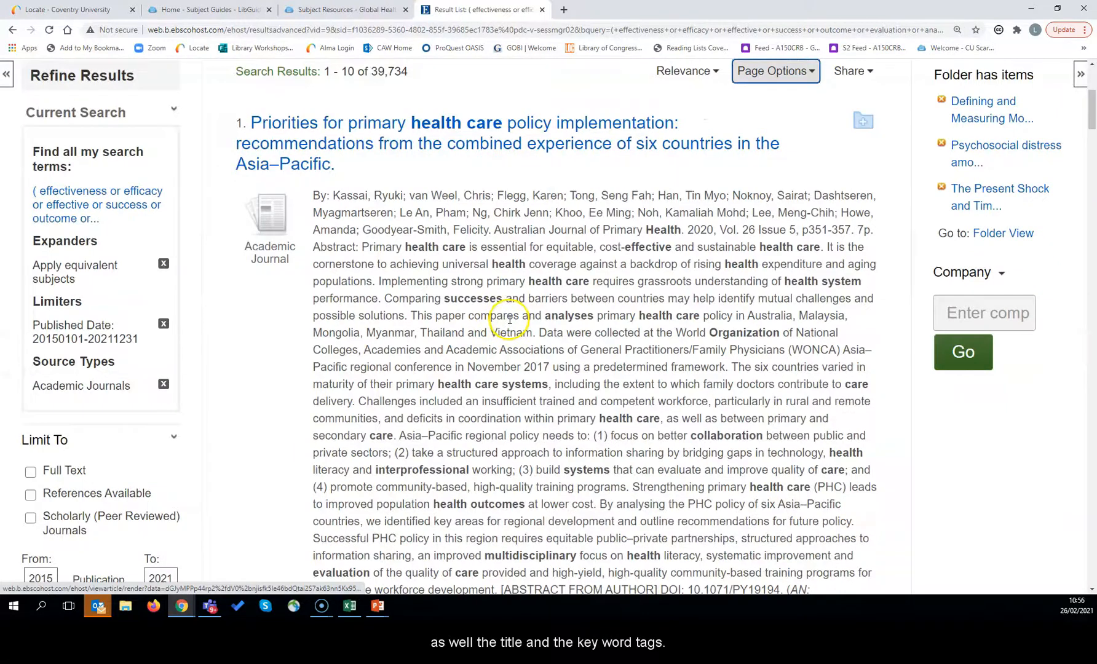
{"action": "scroll", "coordinate": [509, 319], "scroll_direction": "down", "scroll_amount": 4}
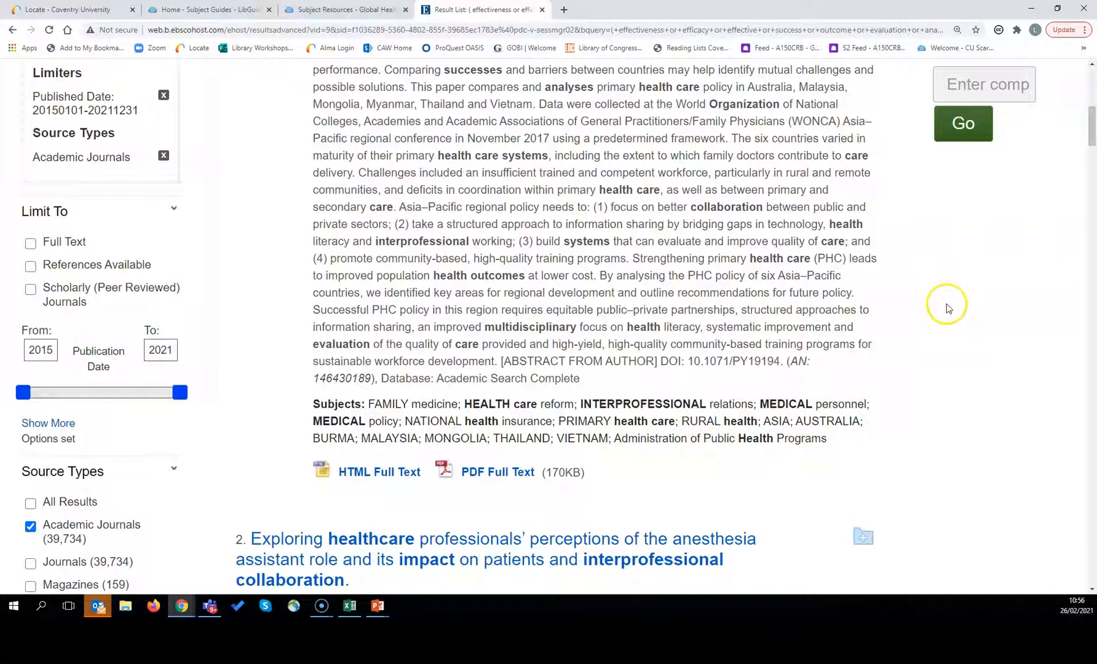
{"action": "scroll", "coordinate": [947, 309], "scroll_direction": "up", "scroll_amount": 4}
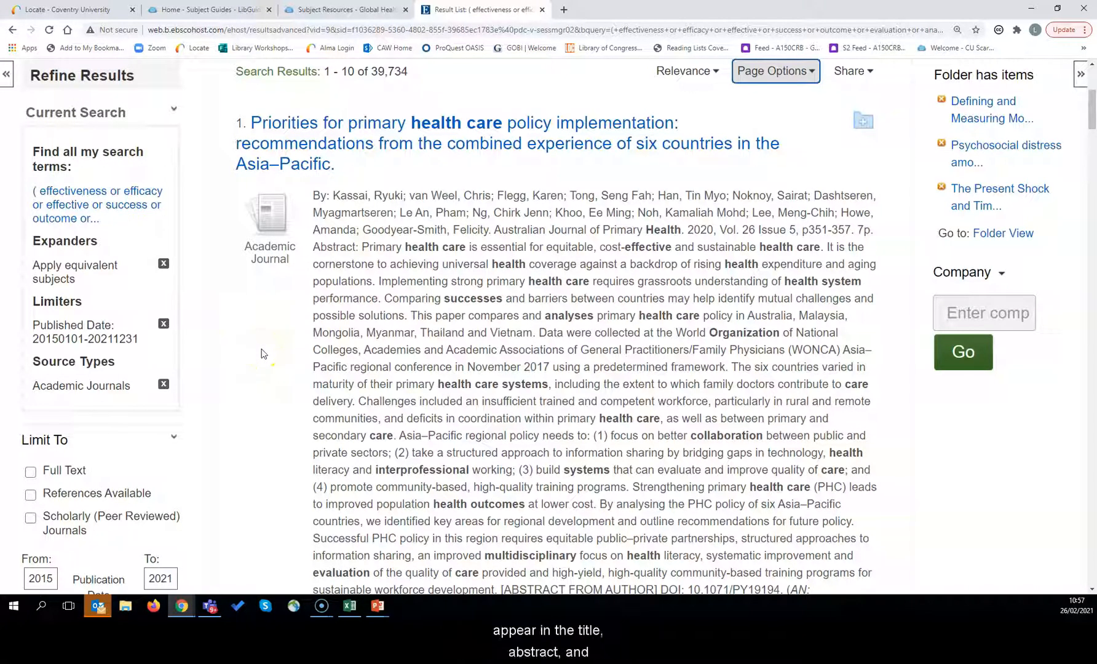
{"action": "scroll", "coordinate": [262, 353], "scroll_direction": "down", "scroll_amount": 3}
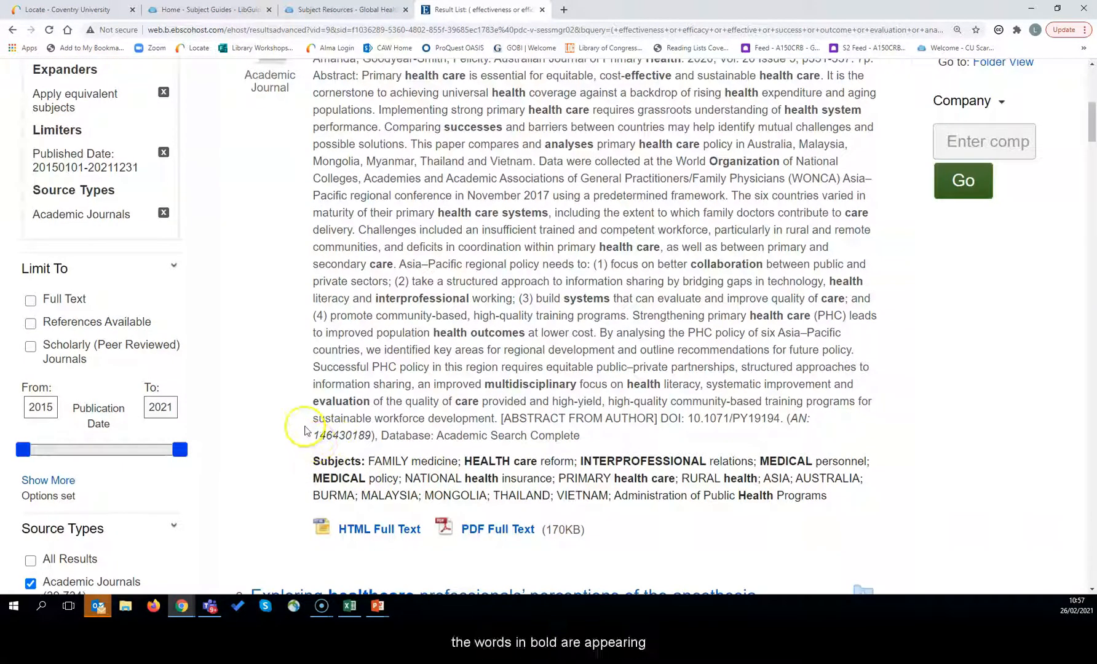
{"action": "scroll", "coordinate": [301, 424], "scroll_direction": "up", "scroll_amount": 1}
{"action": "scroll", "coordinate": [299, 424], "scroll_direction": "up", "scroll_amount": 2}
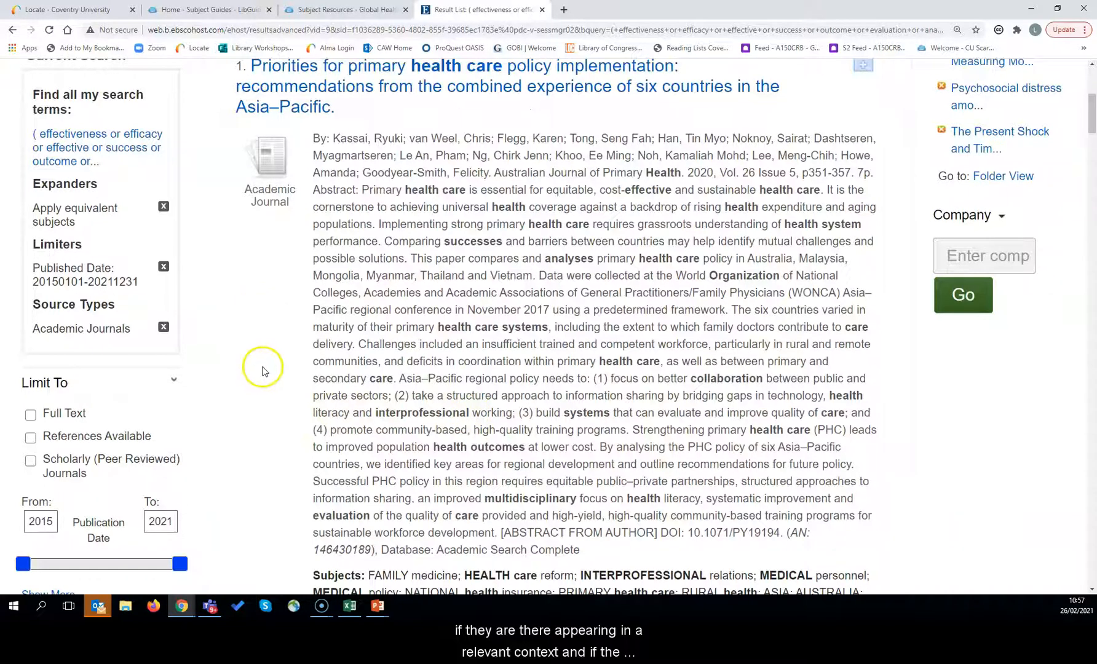
{"action": "scroll", "coordinate": [281, 366], "scroll_direction": "up", "scroll_amount": 1}
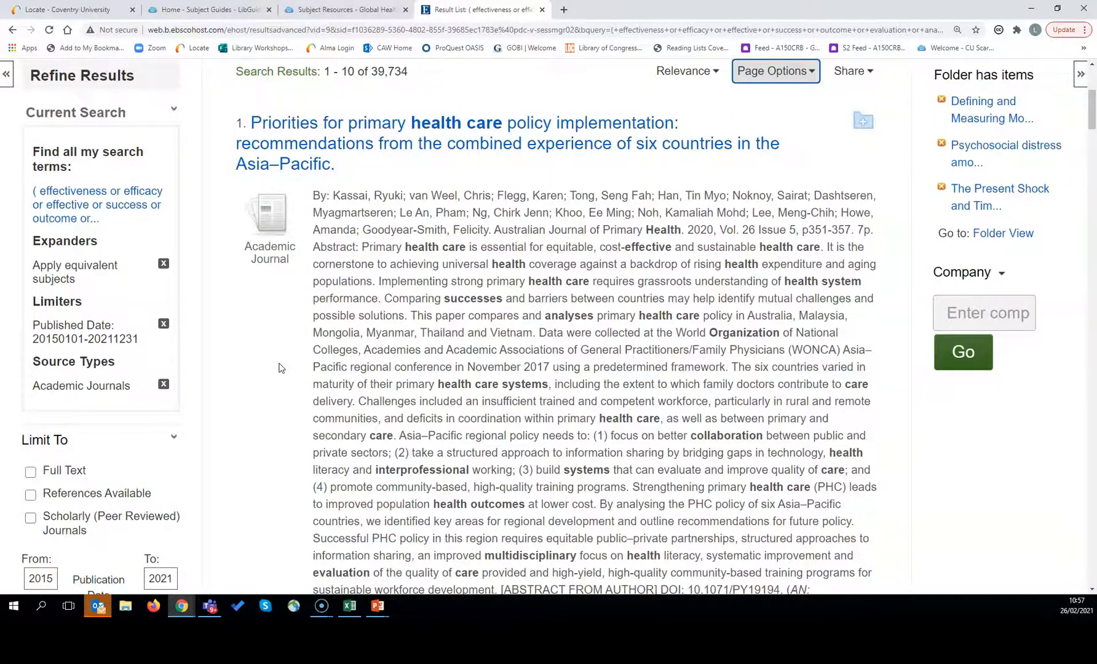
{"action": "scroll", "coordinate": [280, 367], "scroll_direction": "down", "scroll_amount": 12}
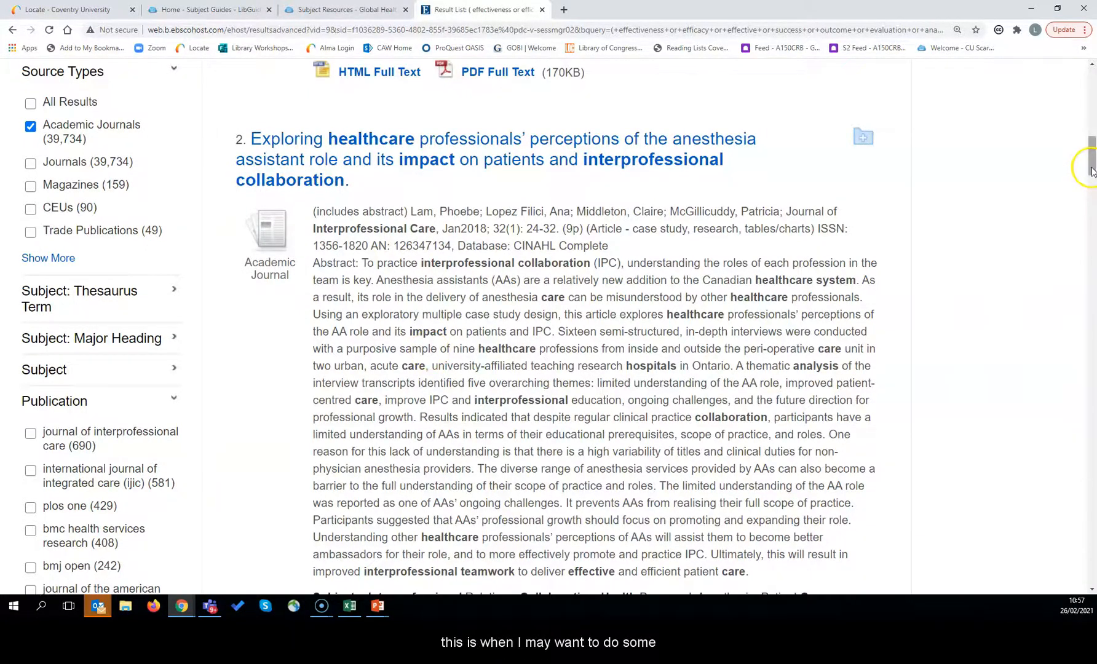
{"action": "left_click_drag", "start_coordinate": [1091, 171], "coordinate": [1092, 98]}
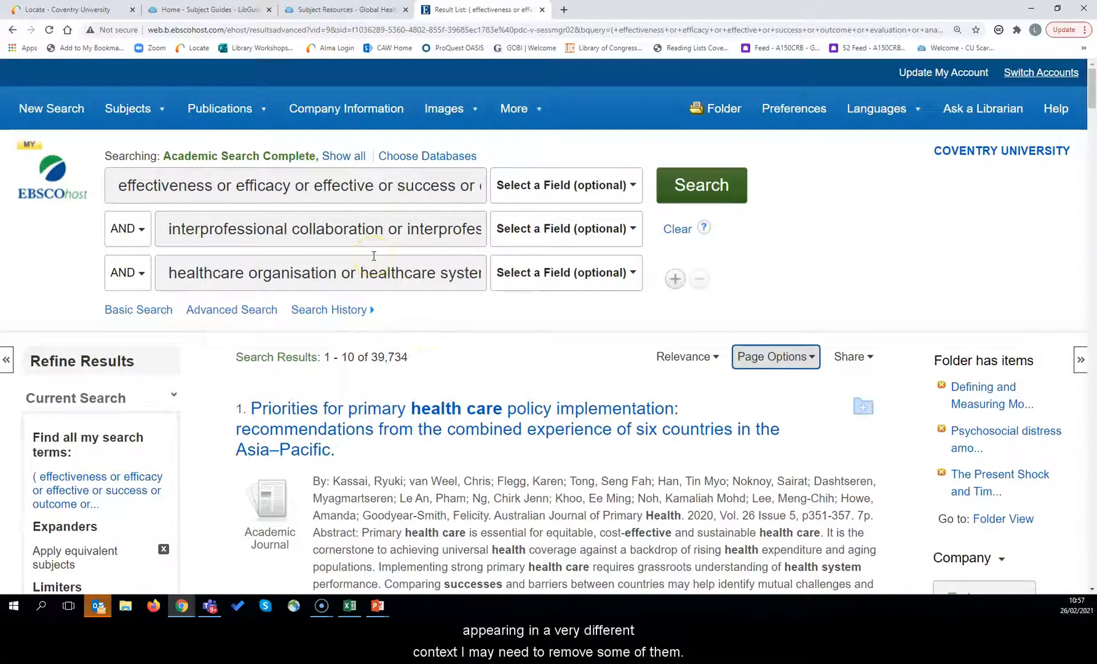
{"action": "left_click", "coordinate": [165, 227]}
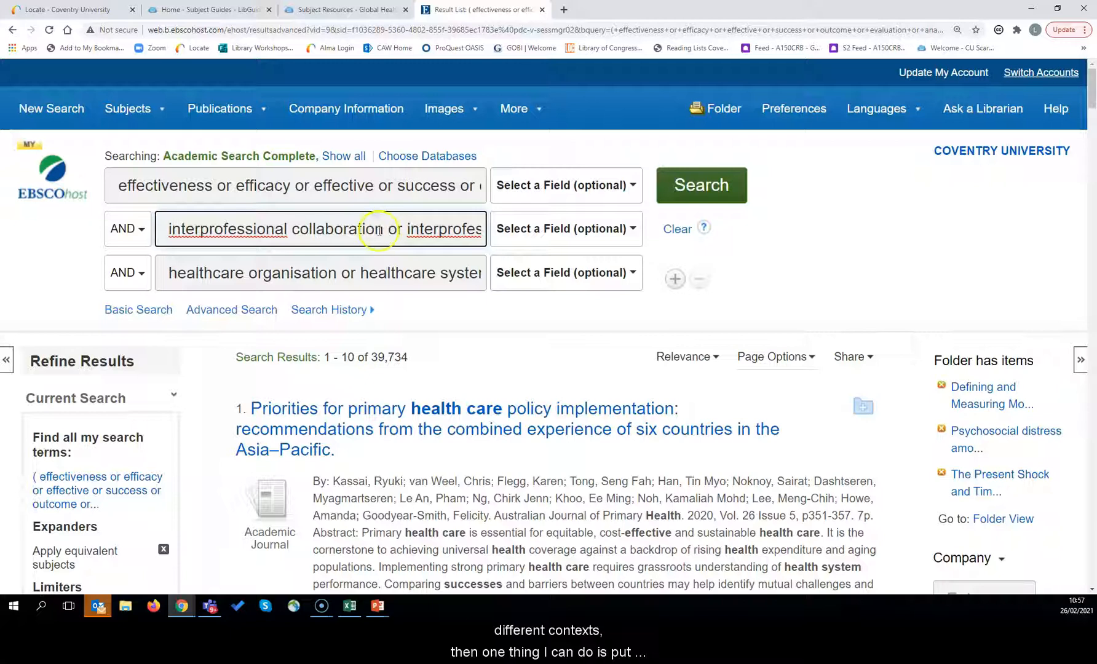
{"action": "type", "text": "\""}
{"action": "left_click", "coordinate": [383, 228]}
{"action": "key", "text": "Right"}
{"action": "type", "text": "\""}
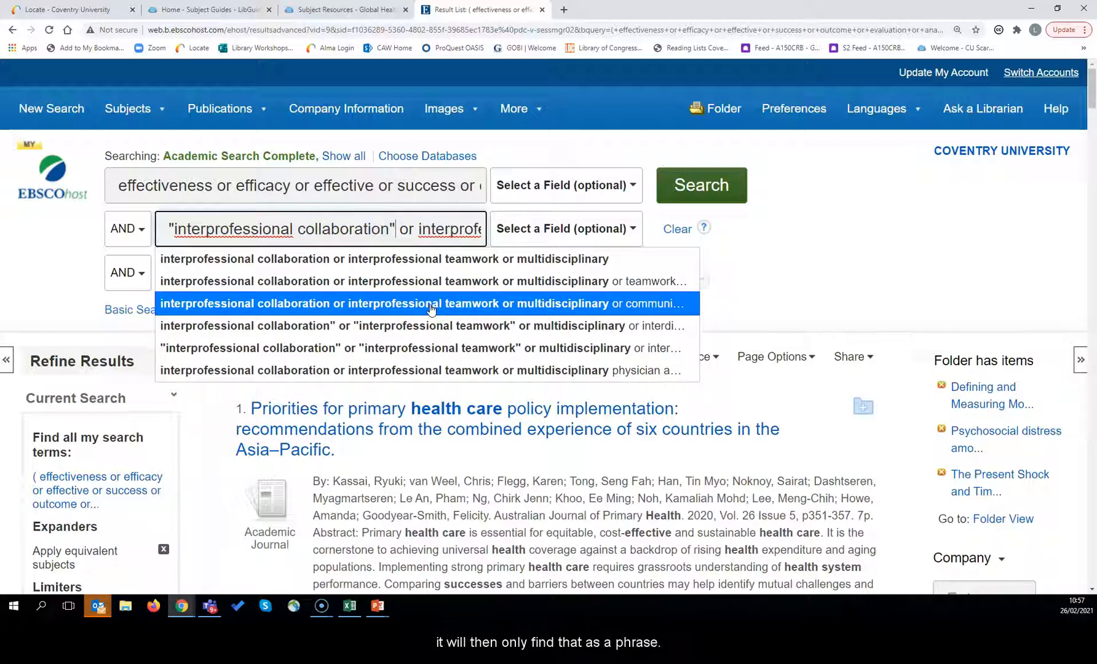
{"action": "key", "text": "BackSpace"}
{"action": "left_click", "coordinate": [174, 226]}
{"action": "key", "text": "BackSpace"}
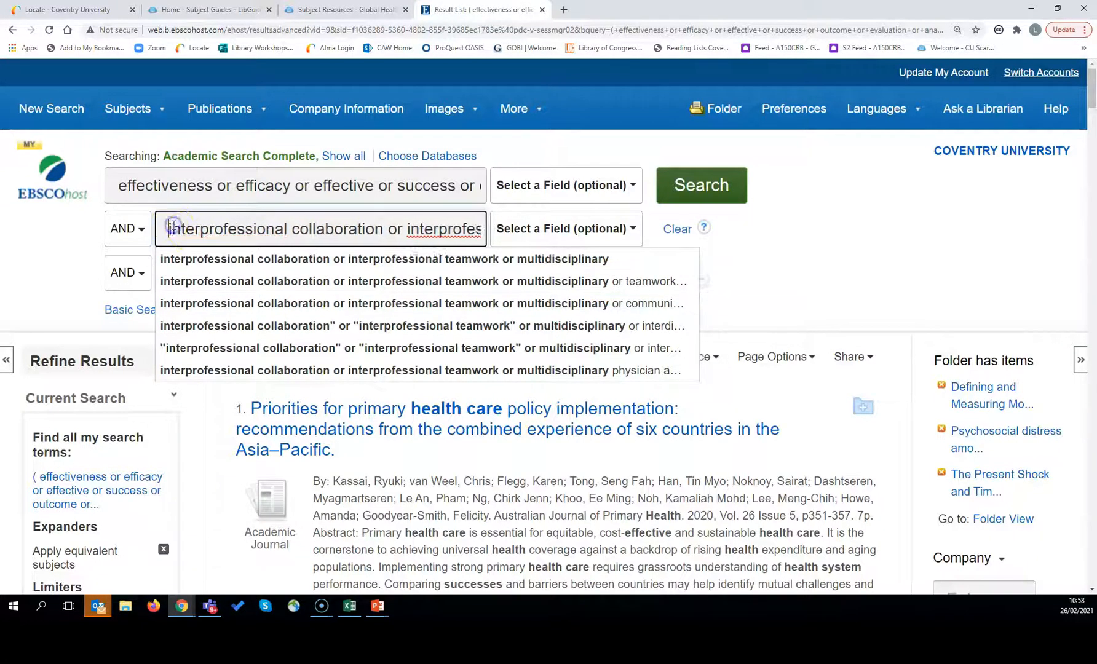
{"action": "left_click", "coordinate": [797, 266]}
{"action": "scroll", "coordinate": [572, 350], "scroll_direction": "down", "scroll_amount": 4}
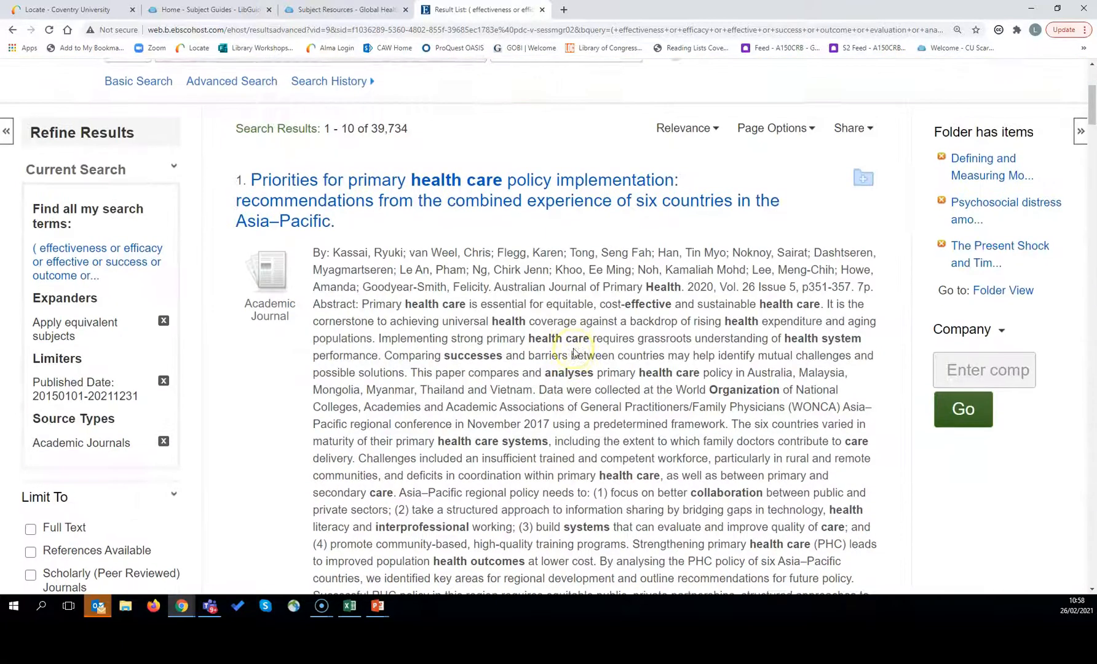
Step: Remove the Academic Journals source-type limiter so results cover all source types (40,334 hits)
{"action": "scroll", "coordinate": [574, 352], "scroll_direction": "down", "scroll_amount": 2}
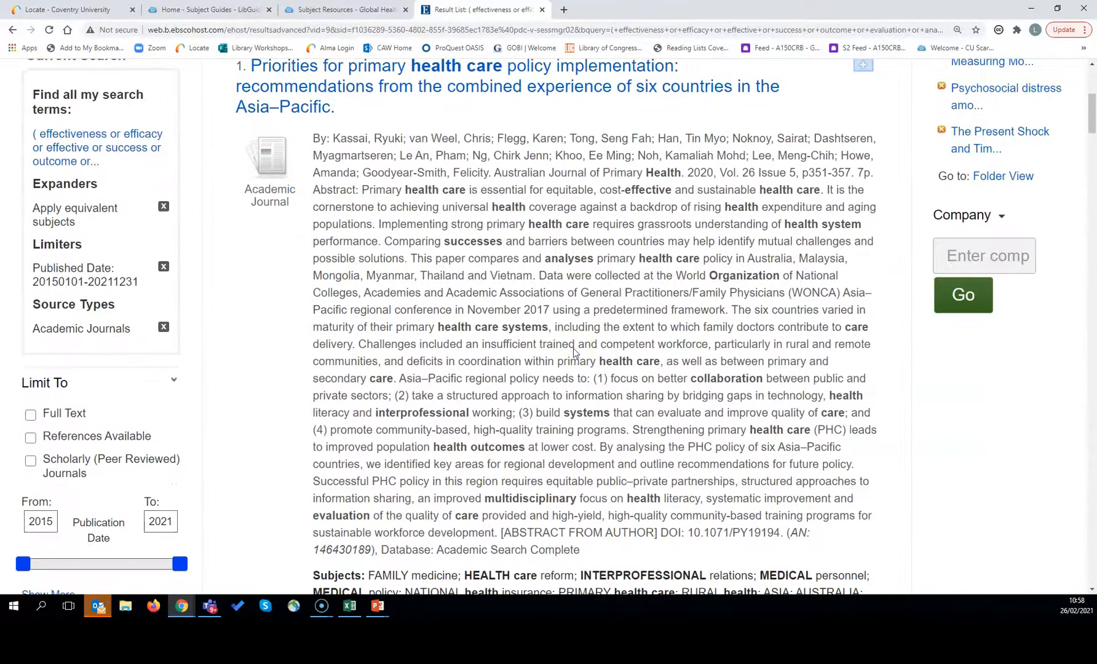
{"action": "left_click", "coordinate": [16, 586]}
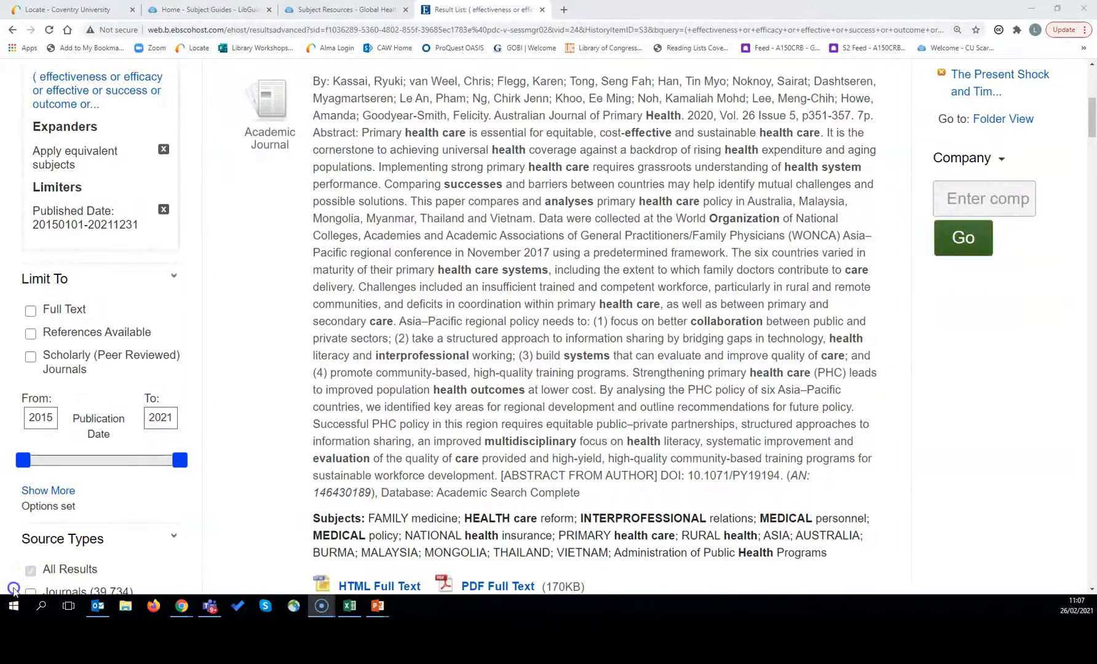
{"action": "scroll", "coordinate": [301, 458], "scroll_direction": "down", "scroll_amount": 1}
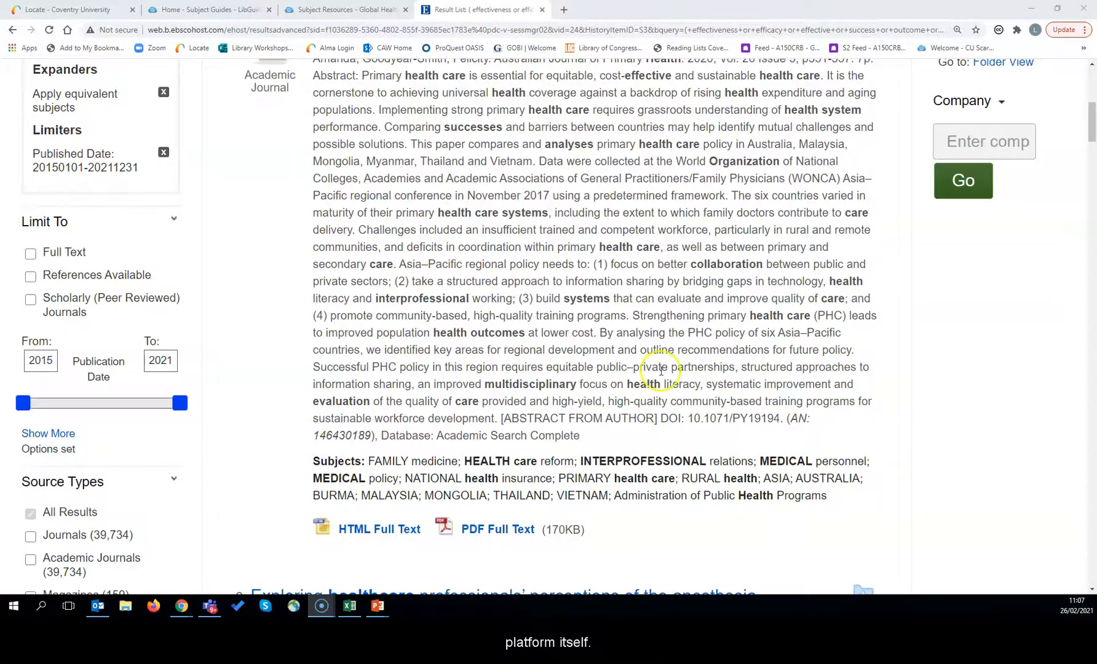
{"action": "scroll", "coordinate": [689, 363], "scroll_direction": "up", "scroll_amount": 5}
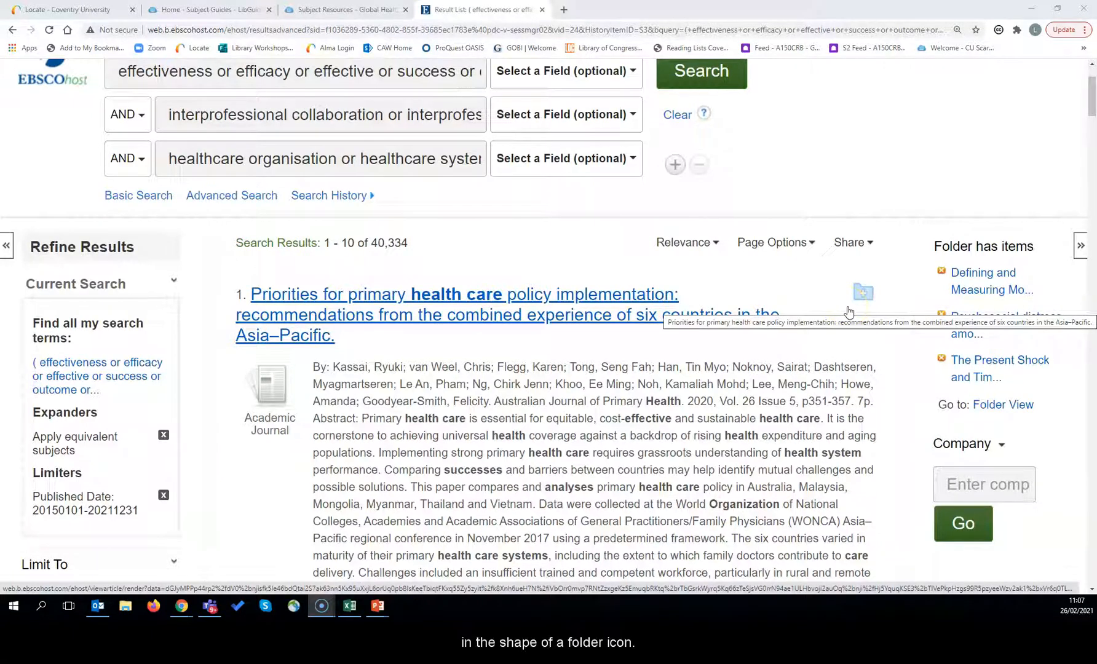
Step: Add result 1, the primary health care policy implementation article, to the folder
{"action": "left_click", "coordinate": [865, 300]}
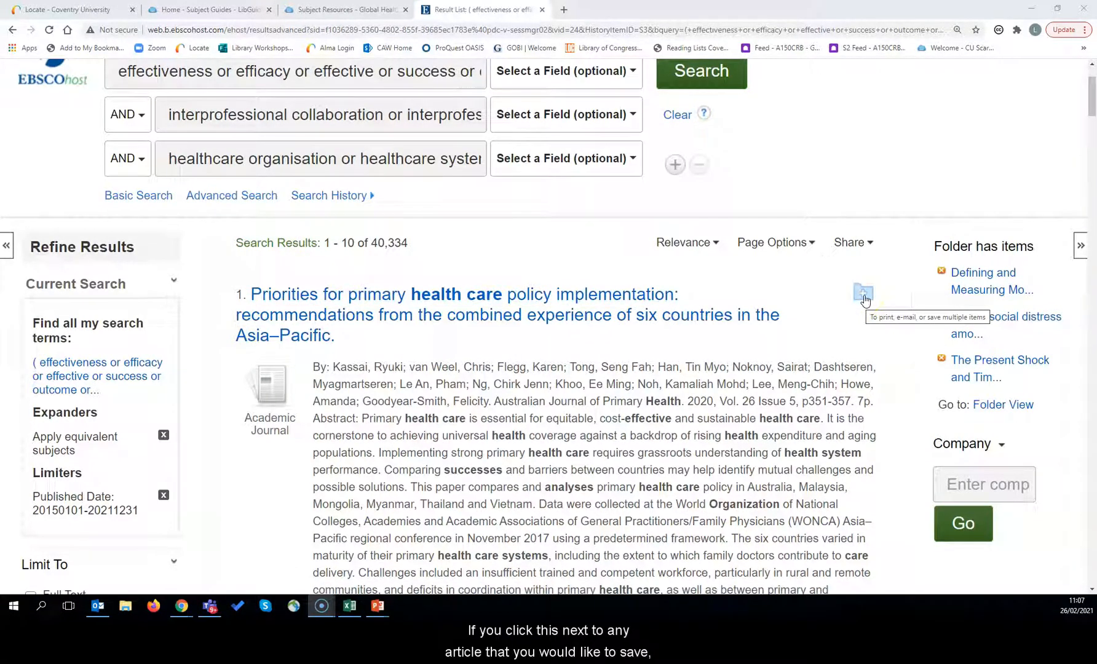
{"action": "left_click", "coordinate": [865, 299]}
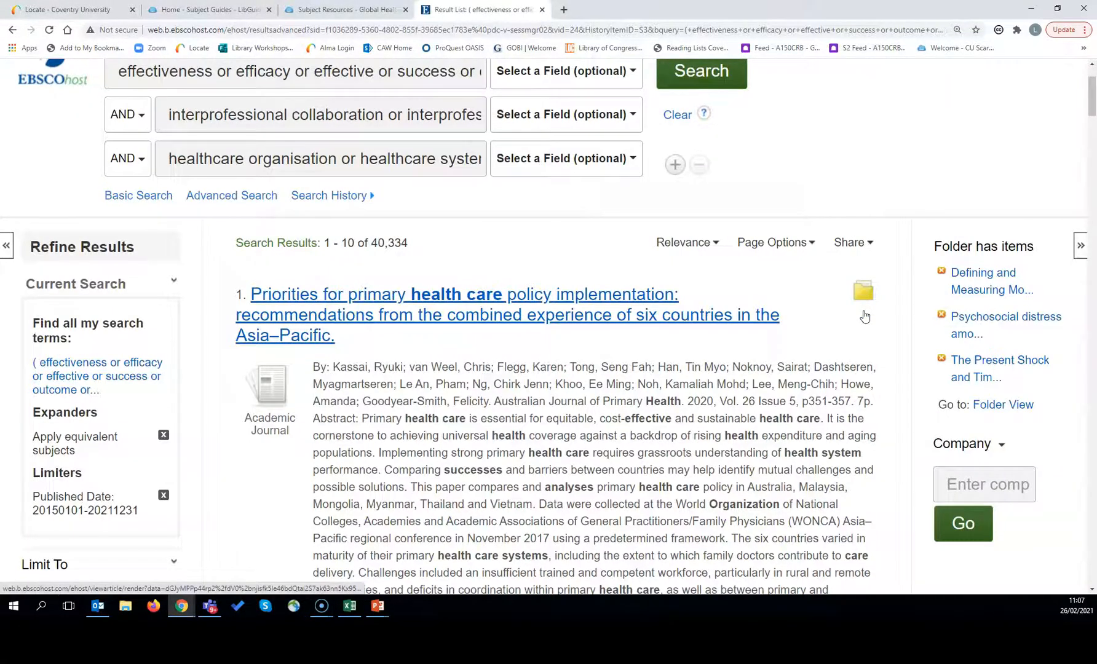
{"action": "scroll", "coordinate": [884, 241], "scroll_direction": "up", "scroll_amount": 2}
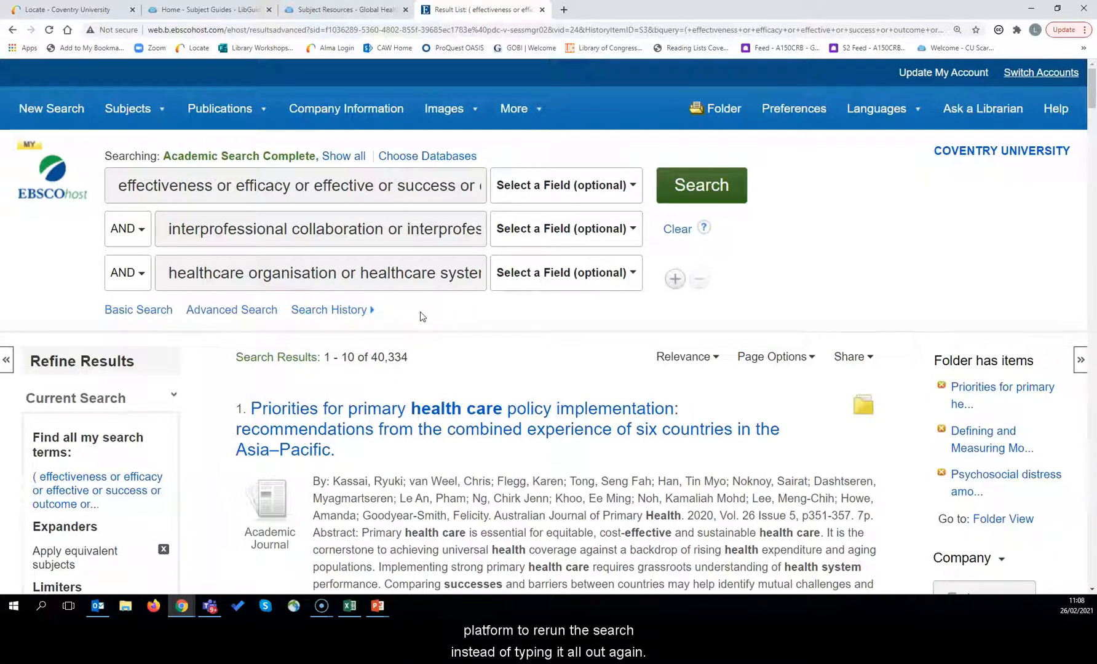
Step: Show the Search History/Alerts list with searches S1–S4 and their result counts
{"action": "left_click", "coordinate": [352, 313]}
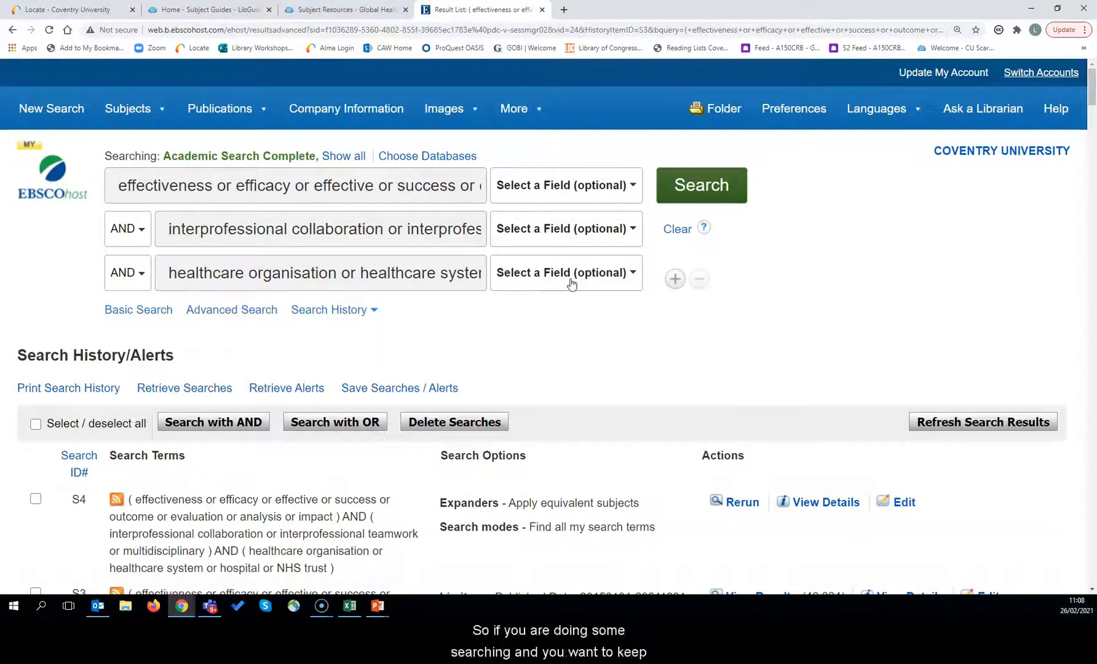
{"action": "left_click", "coordinate": [429, 282]}
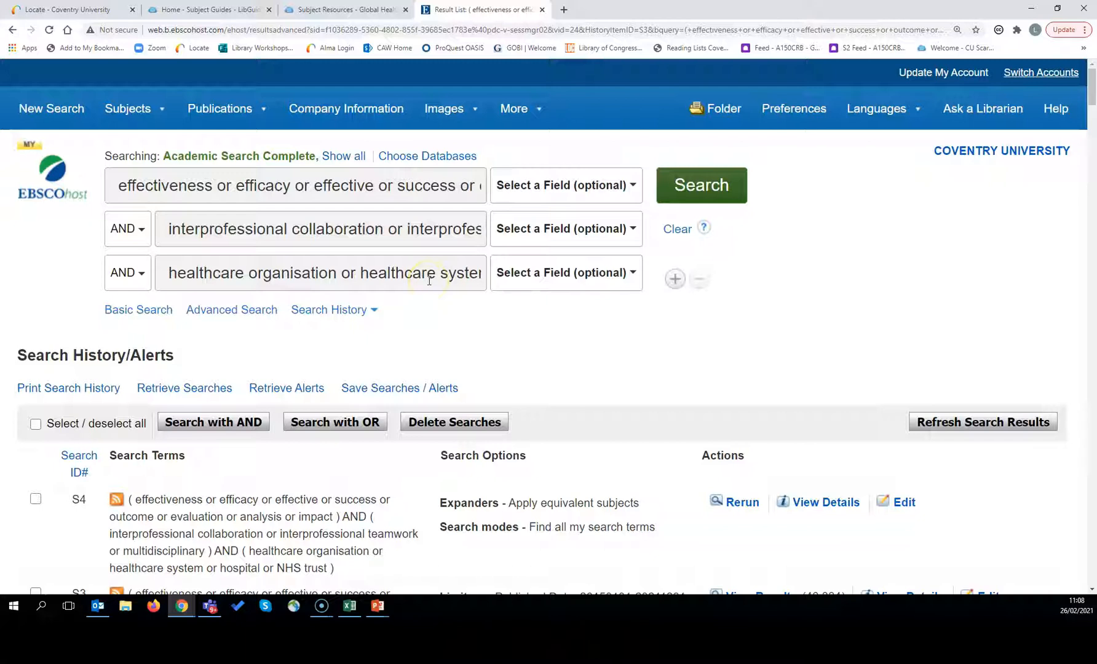
{"action": "scroll", "coordinate": [346, 381], "scroll_direction": "down", "scroll_amount": 5}
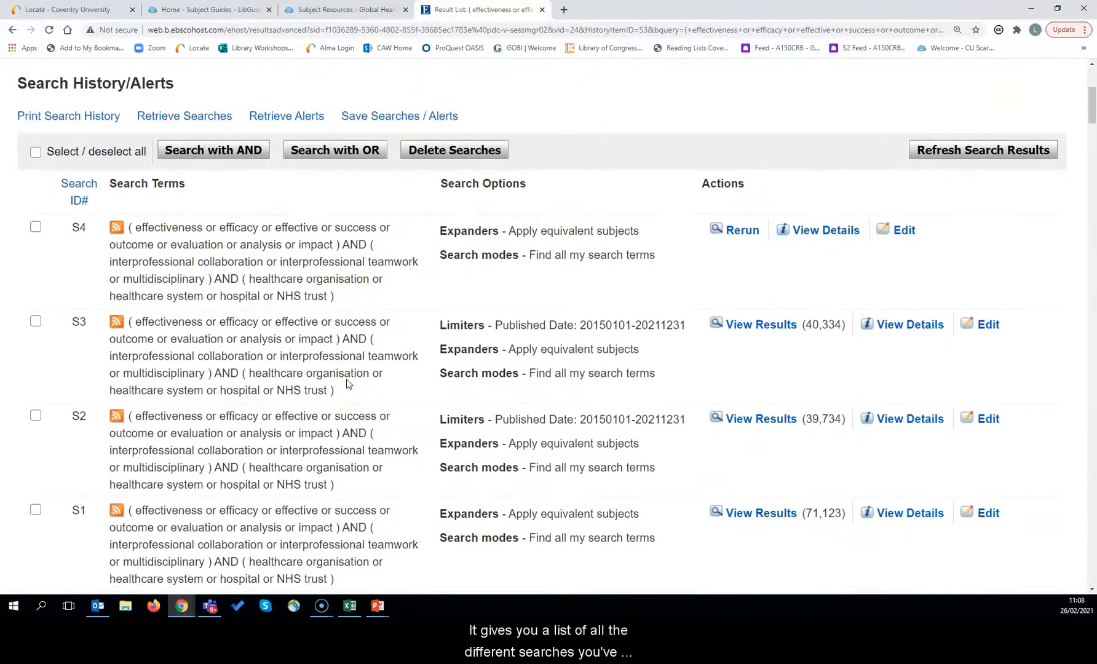
{"action": "scroll", "coordinate": [346, 381], "scroll_direction": "up", "scroll_amount": 4}
{"action": "scroll", "coordinate": [542, 290], "scroll_direction": "up", "scroll_amount": 1}
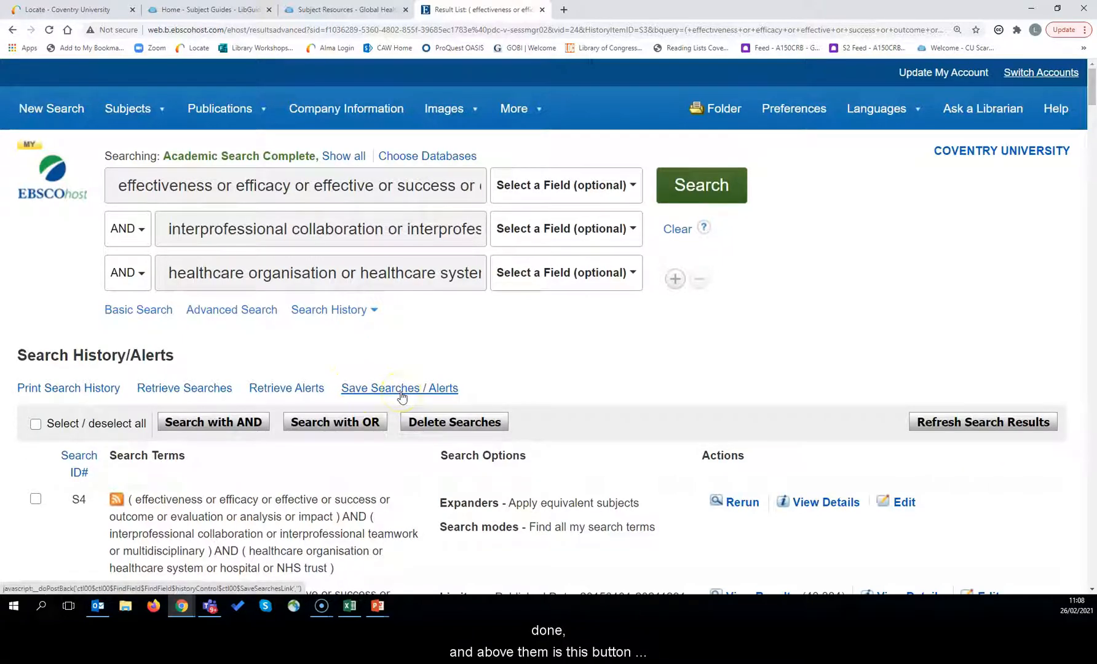
Step: Save the search permanently as 'collaboration', then start a blank new search
{"action": "left_click", "coordinate": [401, 390]}
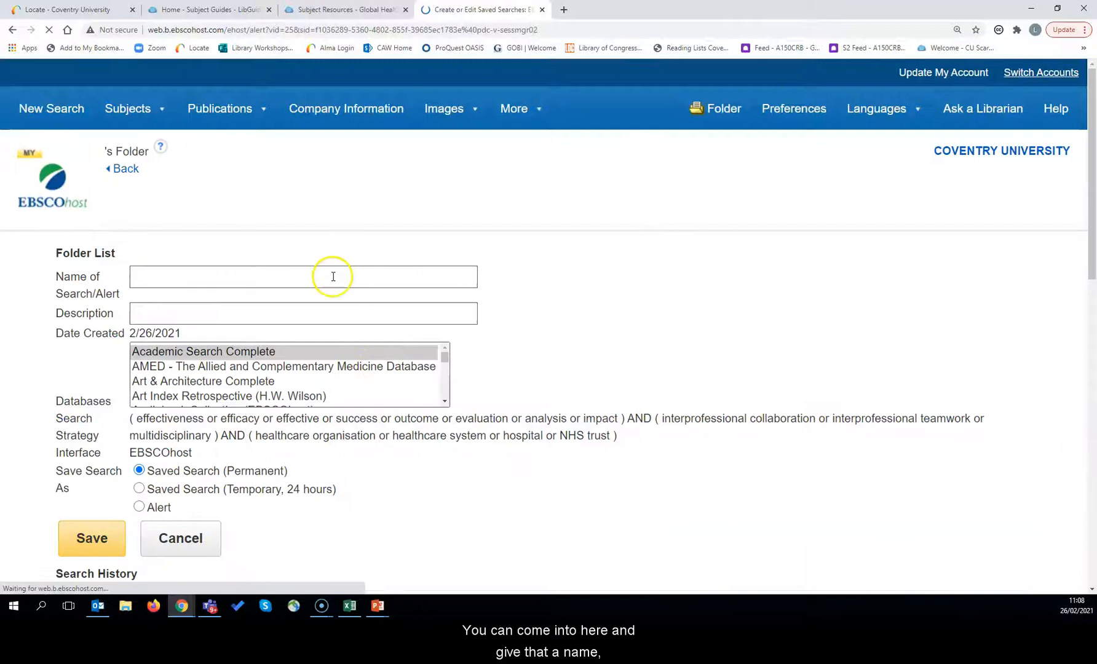
{"action": "left_click", "coordinate": [332, 277]}
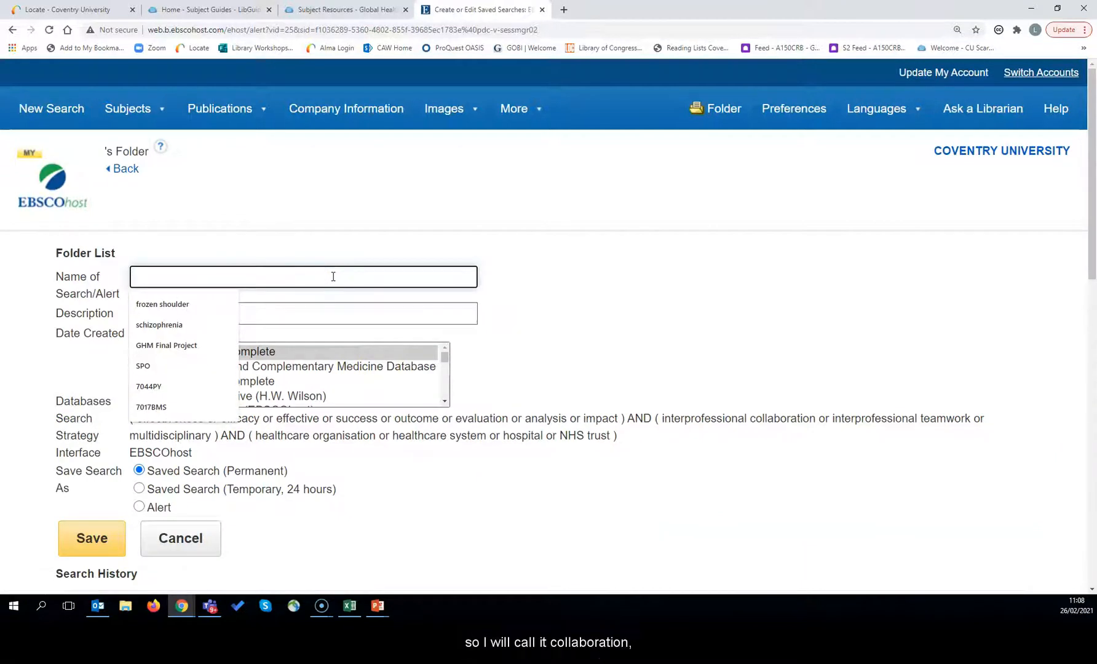
{"action": "type", "text": "collaborati"}
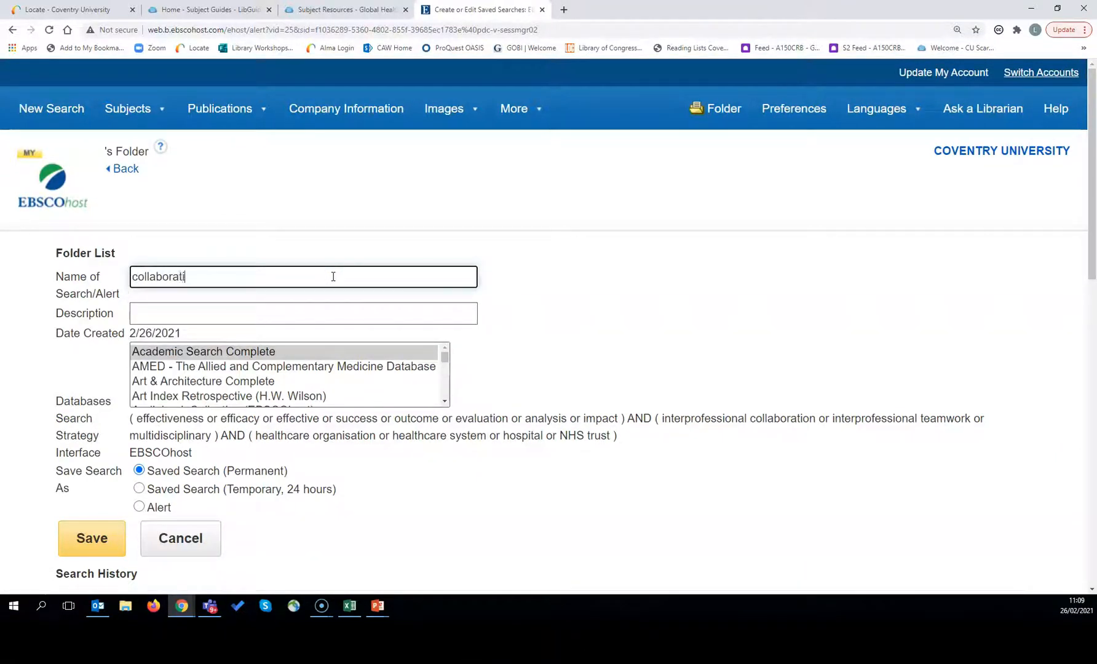
{"action": "type", "text": "on"}
{"action": "left_click", "coordinate": [91, 539]}
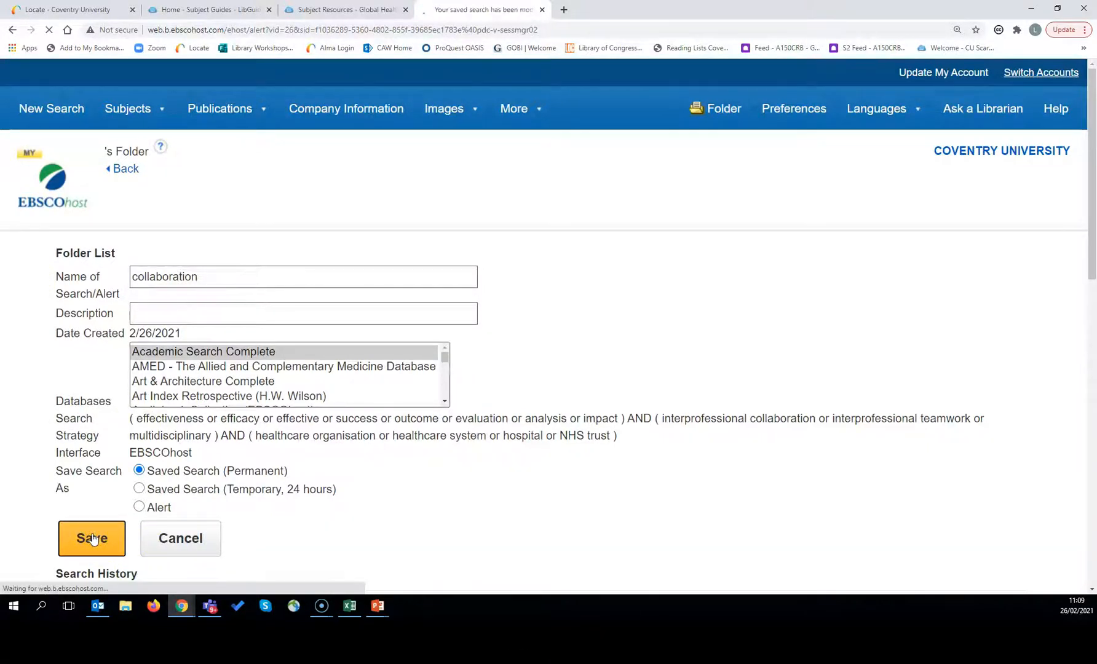
{"action": "left_click", "coordinate": [47, 108]}
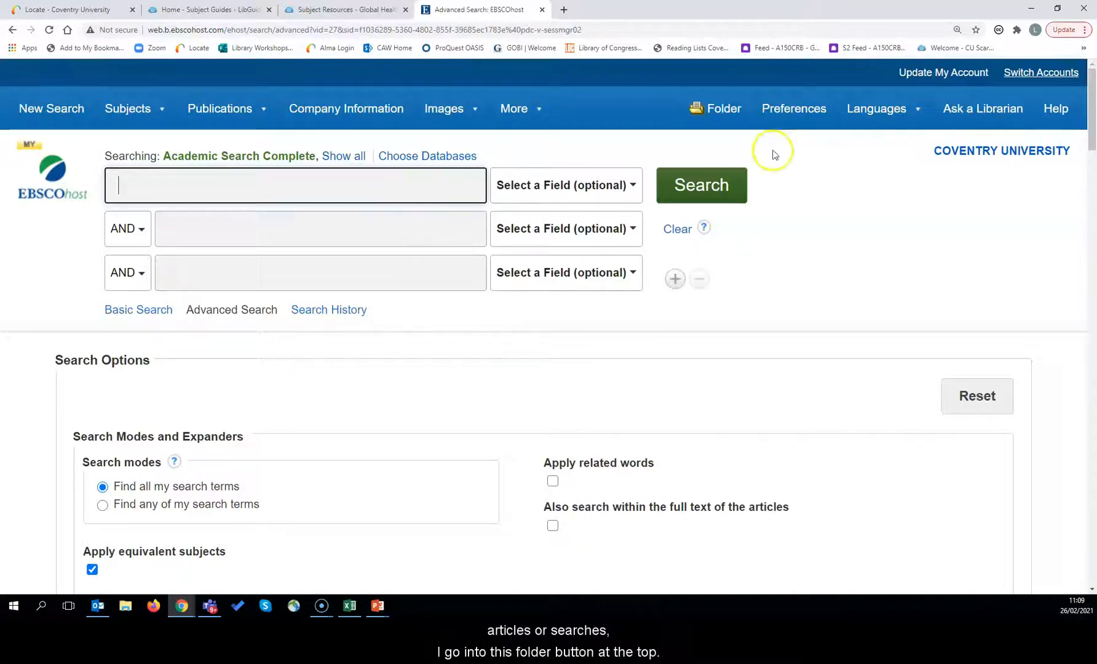
Step: Retrieve the 'collaboration' search from page 2 of the folder's Saved Searches
{"action": "left_click", "coordinate": [715, 114]}
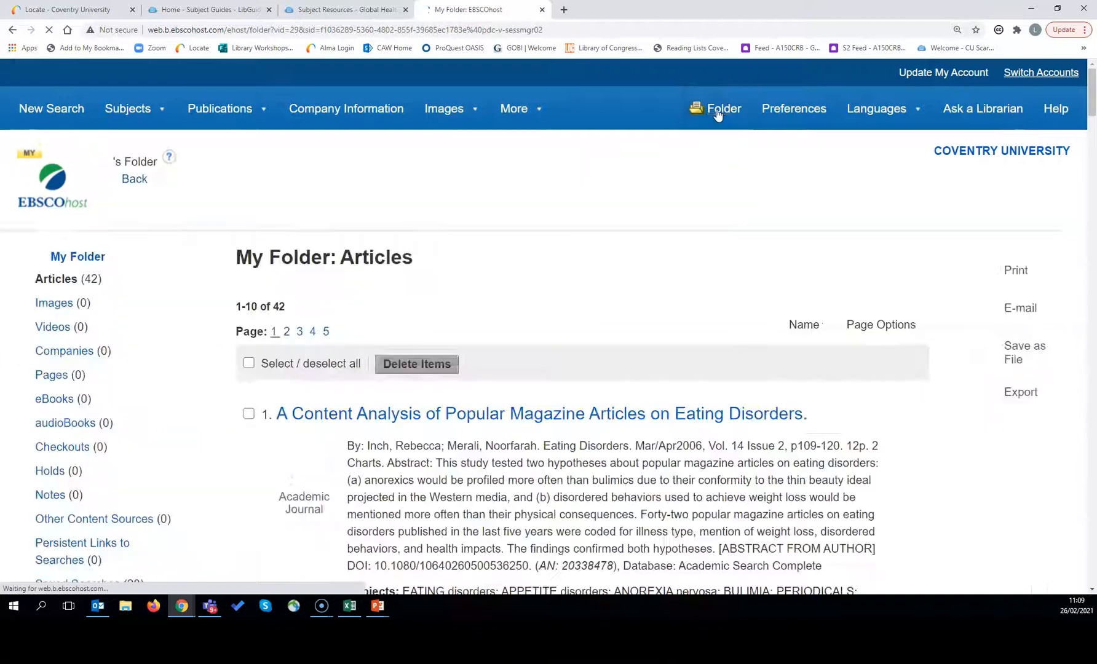
{"action": "left_click", "coordinate": [708, 289]}
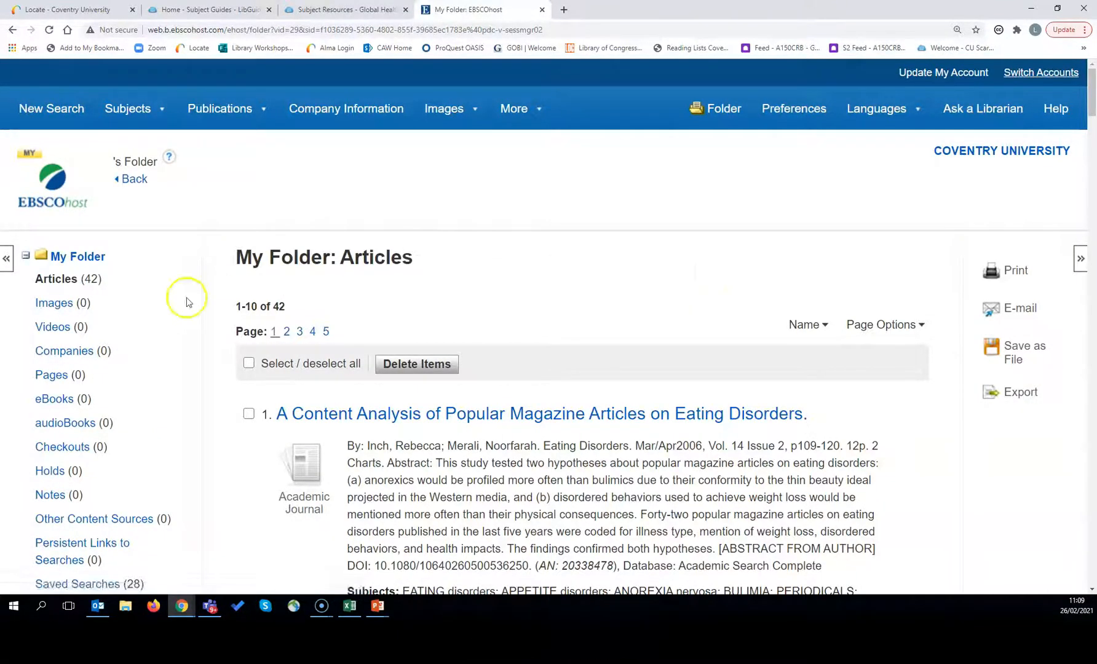
{"action": "scroll", "coordinate": [128, 318], "scroll_direction": "down", "scroll_amount": 3}
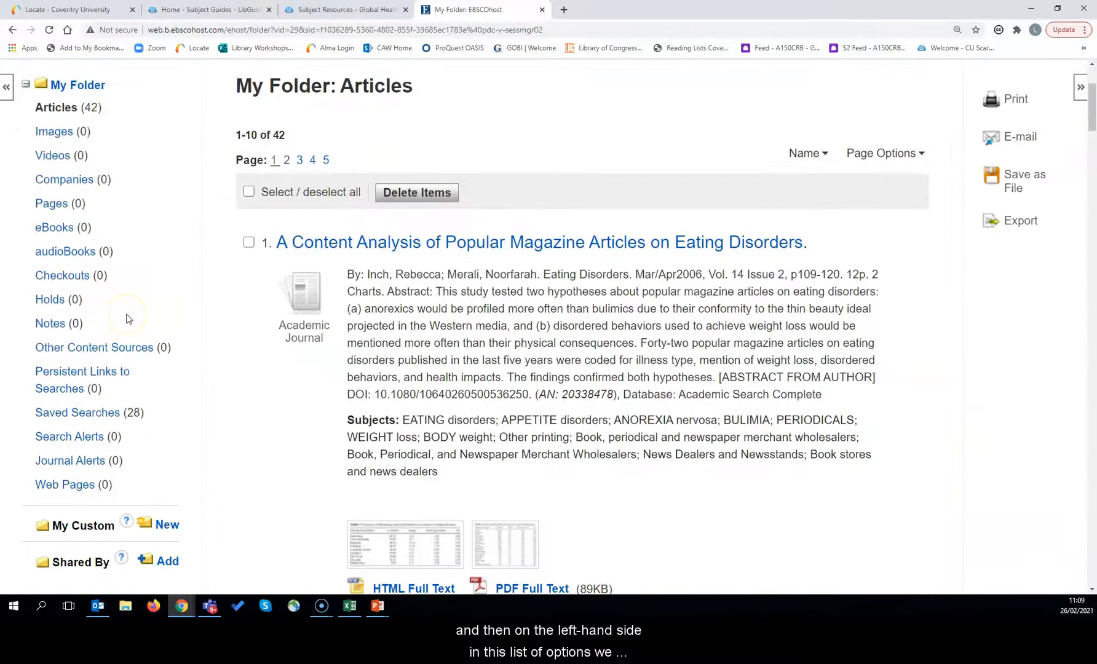
{"action": "left_click", "coordinate": [83, 413]}
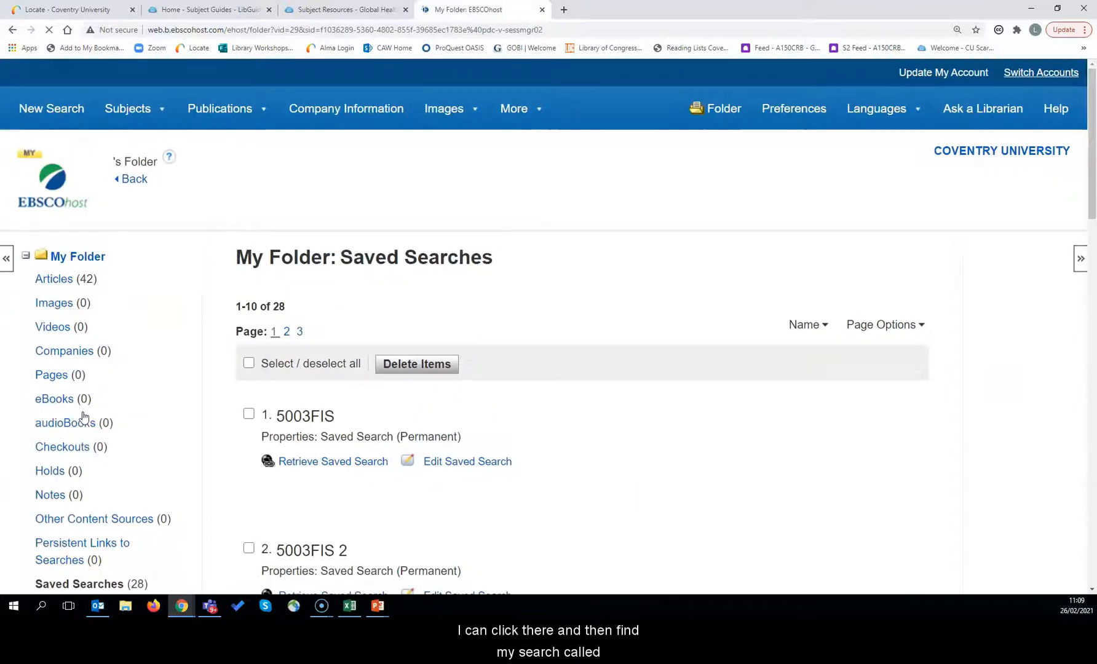
{"action": "scroll", "coordinate": [727, 393], "scroll_direction": "down", "scroll_amount": 10}
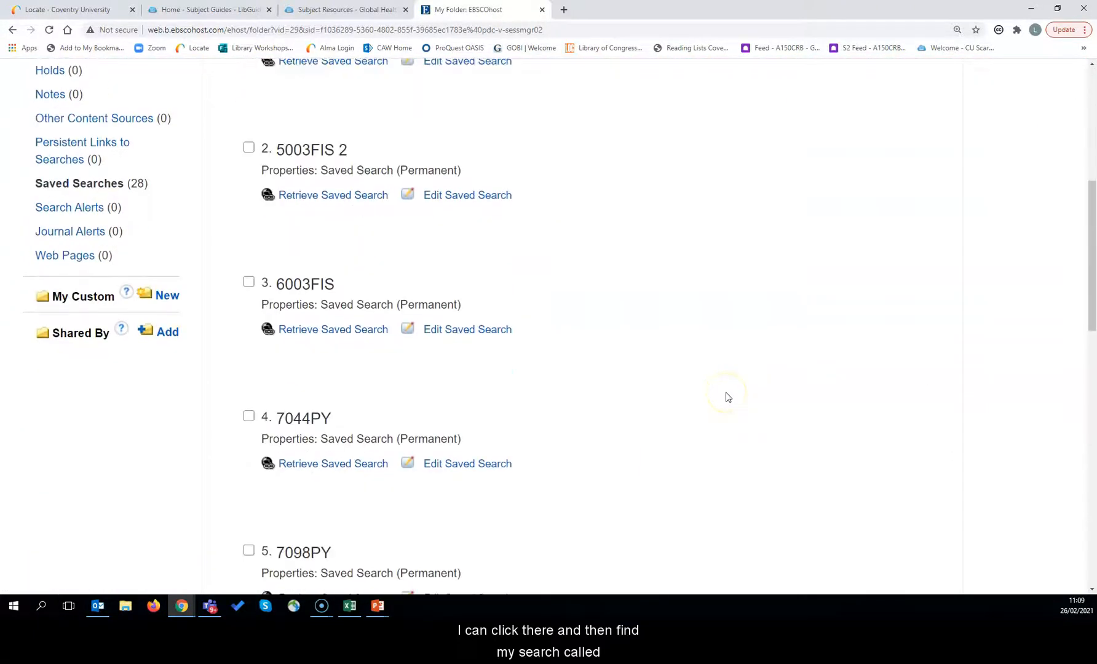
{"action": "scroll", "coordinate": [728, 397], "scroll_direction": "down", "scroll_amount": 8}
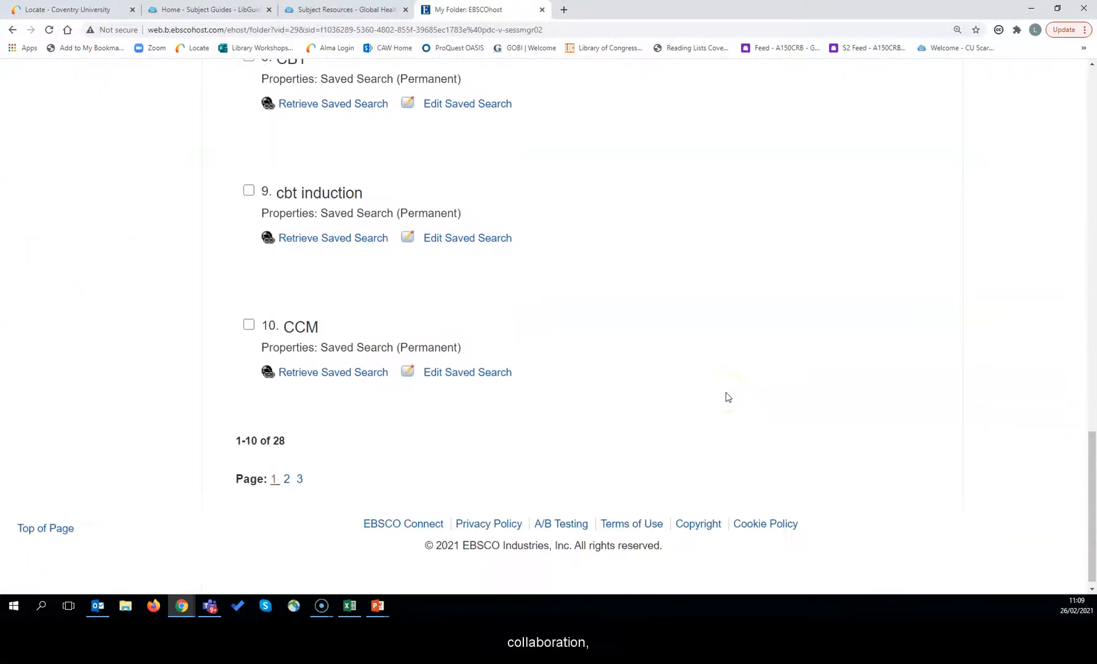
{"action": "left_click", "coordinate": [287, 472]}
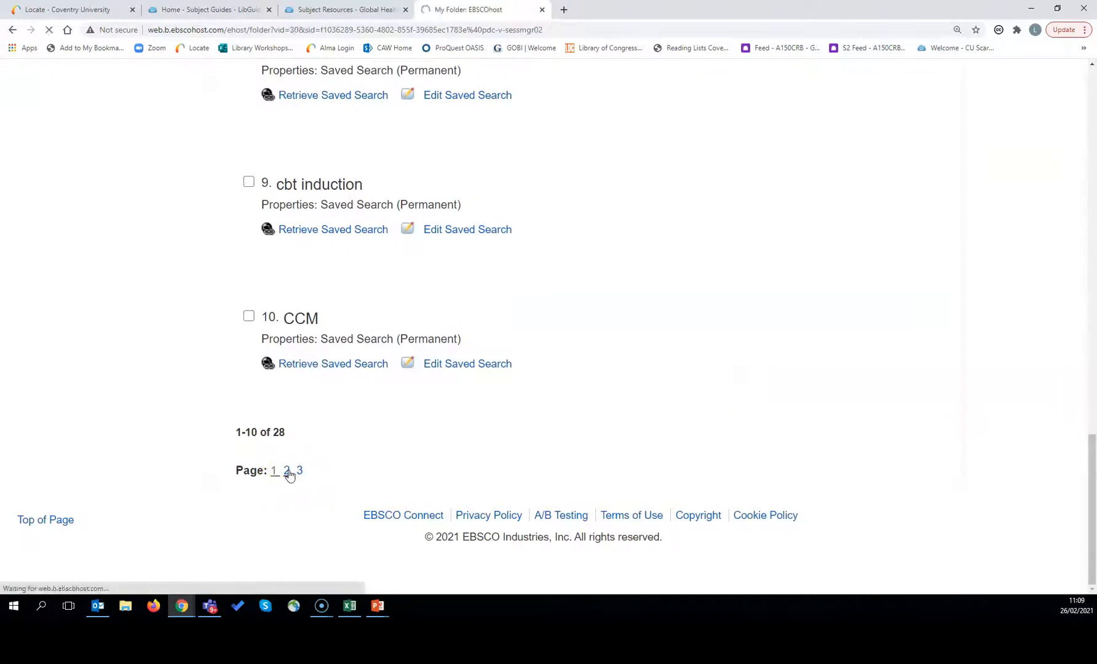
{"action": "left_click", "coordinate": [343, 461]}
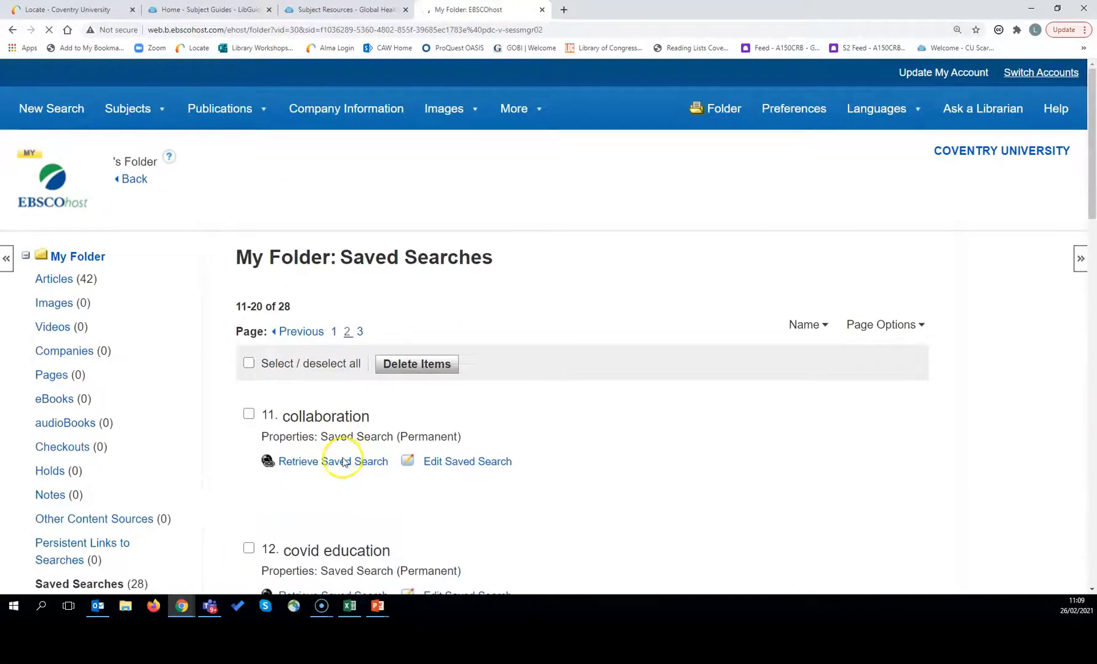
{"action": "left_click", "coordinate": [322, 463]}
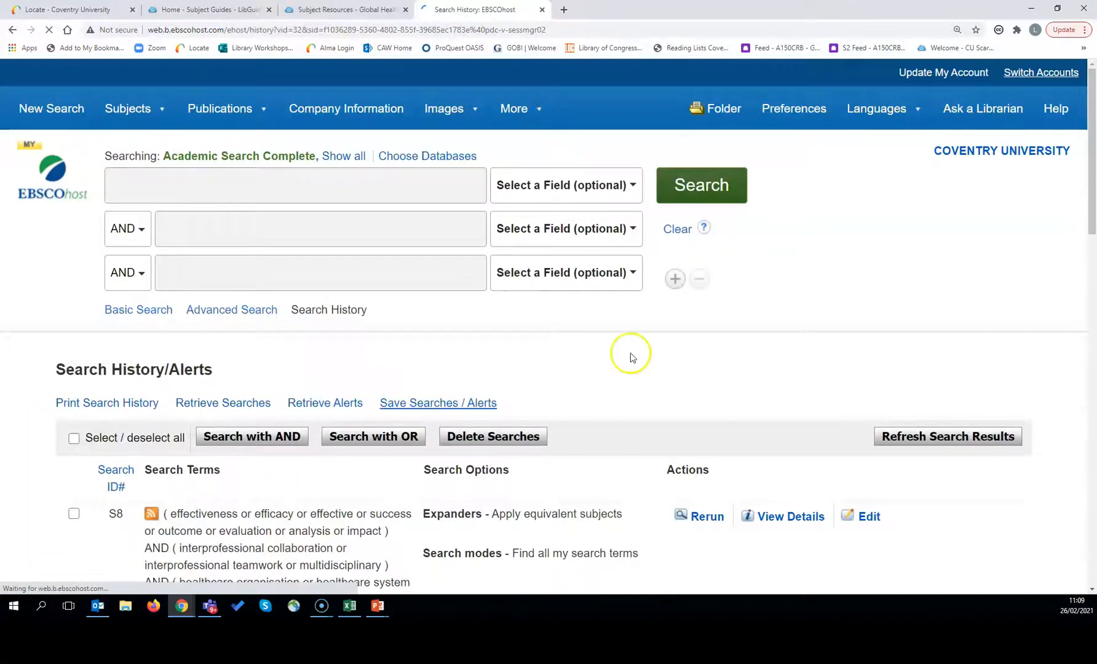
Step: Open the 40,334 results of the restored S2 search limited to 2015–2021
{"action": "scroll", "coordinate": [629, 355], "scroll_direction": "down", "scroll_amount": 3}
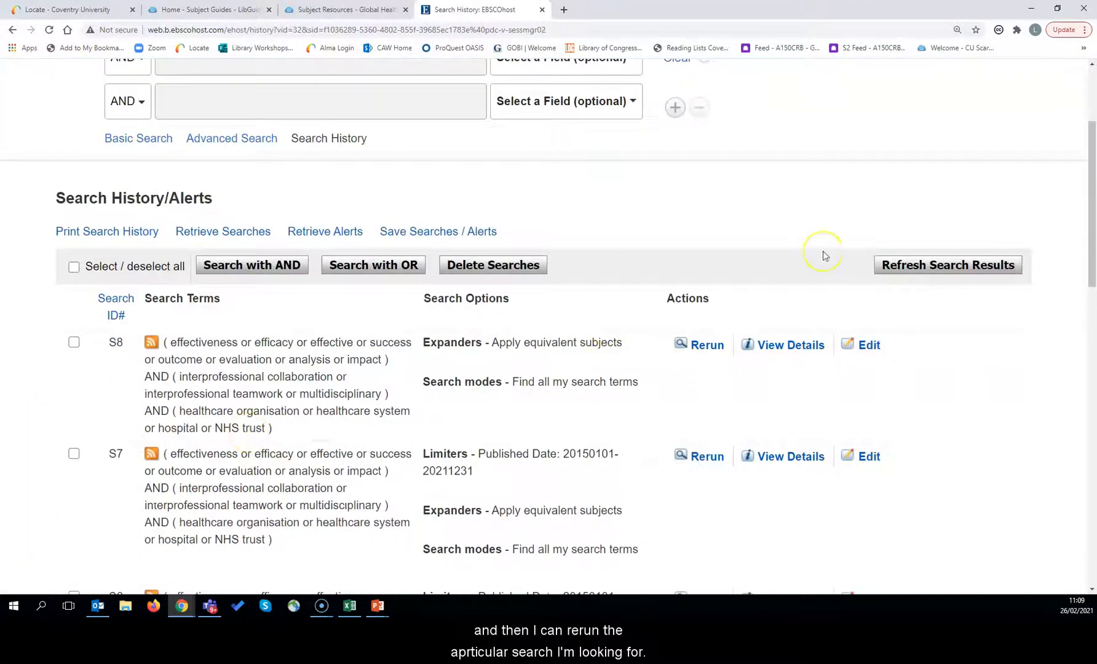
{"action": "scroll", "coordinate": [823, 251], "scroll_direction": "down", "scroll_amount": 12}
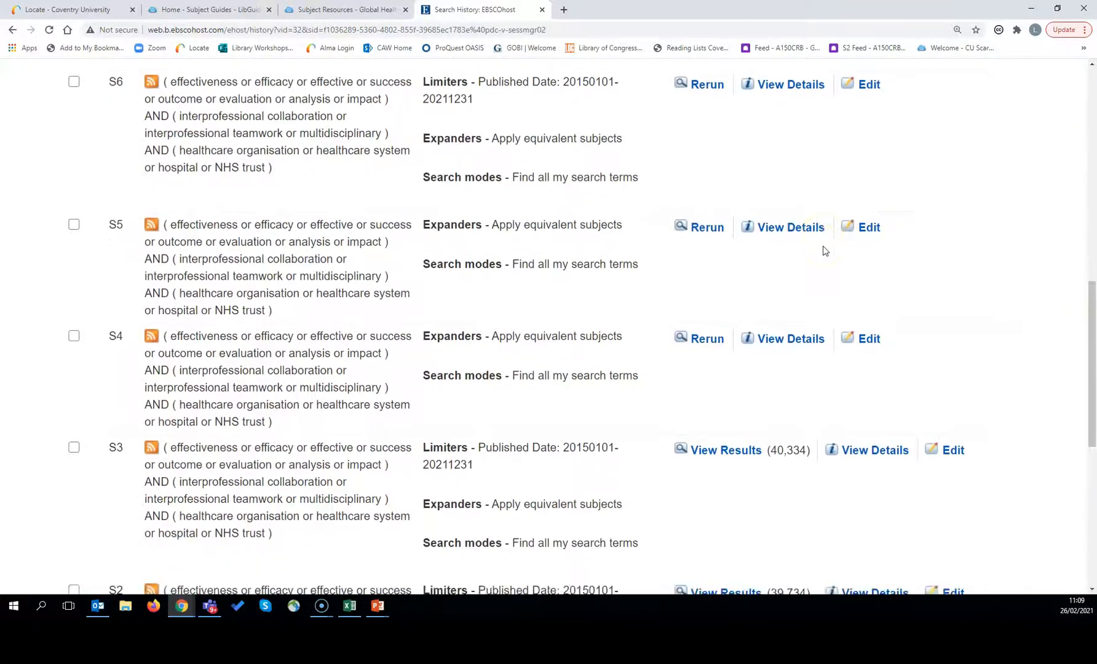
{"action": "left_click", "coordinate": [712, 367]}
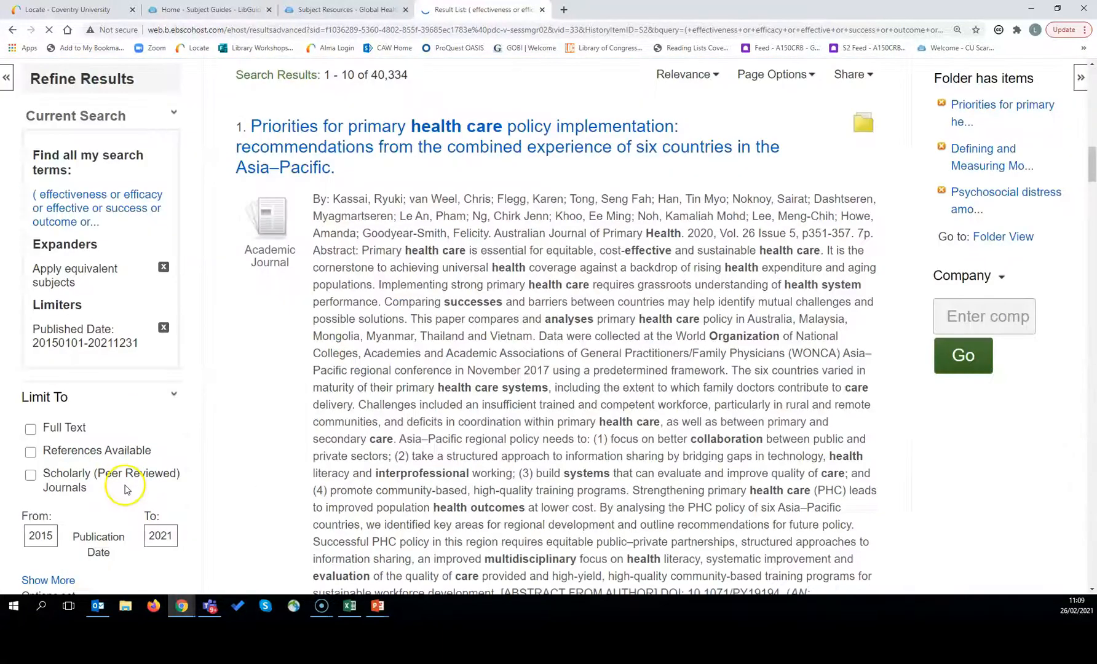
Step: Expand the Subject: Thesaurus Term and Subject: Major Heading facets and browse the results
{"action": "scroll", "coordinate": [232, 425], "scroll_direction": "down", "scroll_amount": 10}
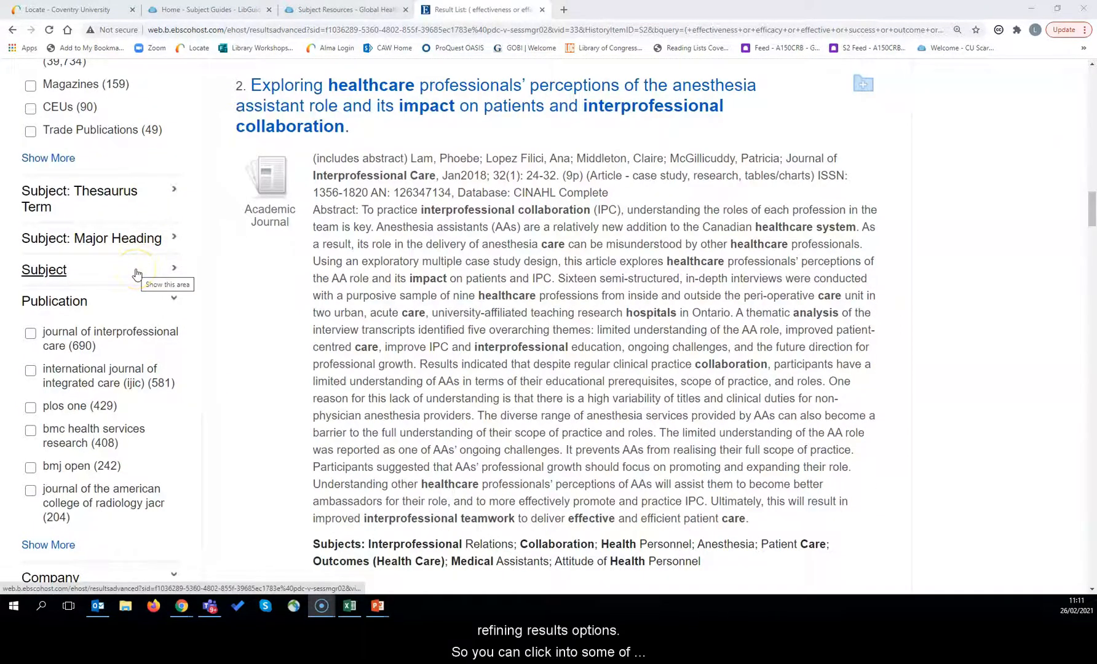
{"action": "left_click", "coordinate": [162, 195]}
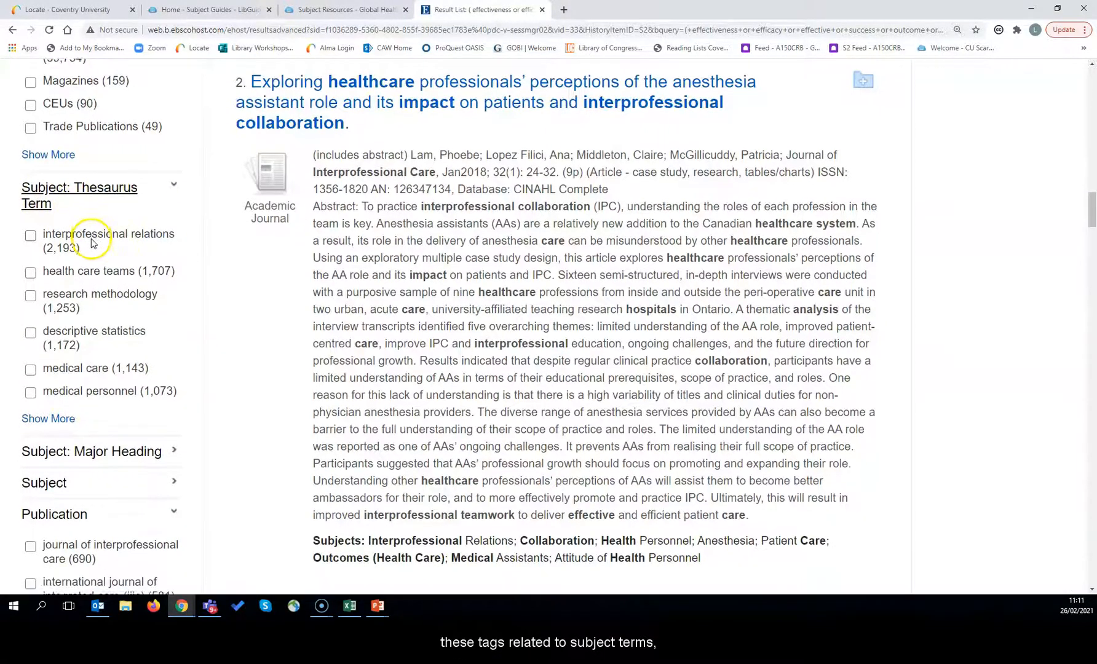
{"action": "scroll", "coordinate": [91, 242], "scroll_direction": "down", "scroll_amount": 1}
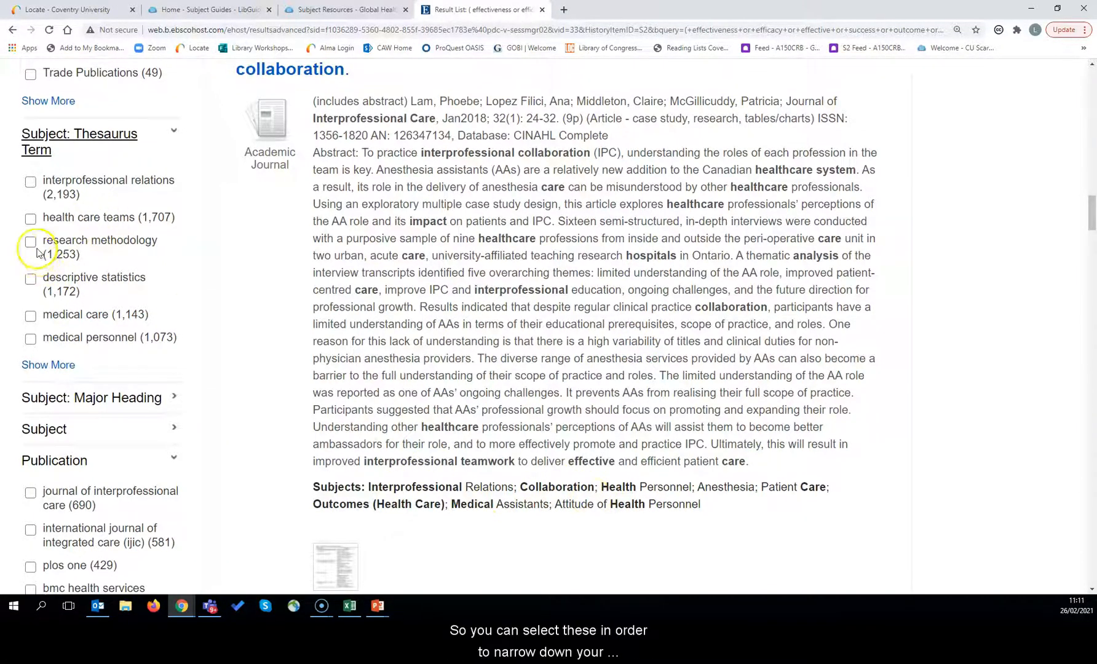
{"action": "left_click", "coordinate": [97, 397]}
{"action": "scroll", "coordinate": [123, 302], "scroll_direction": "down", "scroll_amount": 2}
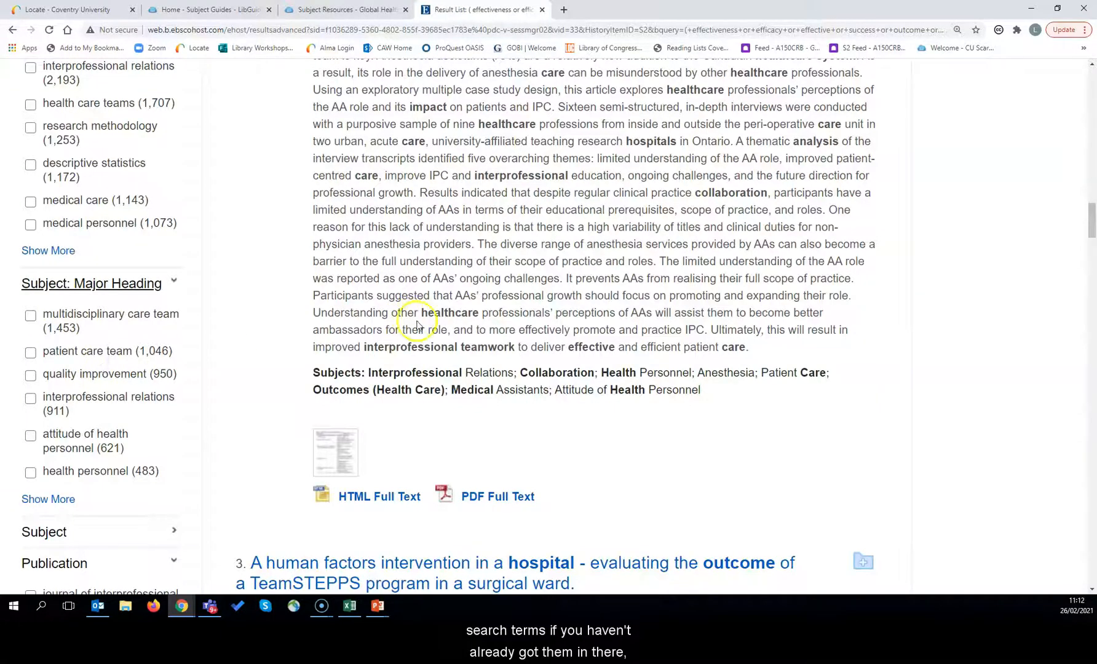
{"action": "scroll", "coordinate": [483, 348], "scroll_direction": "down", "scroll_amount": 5}
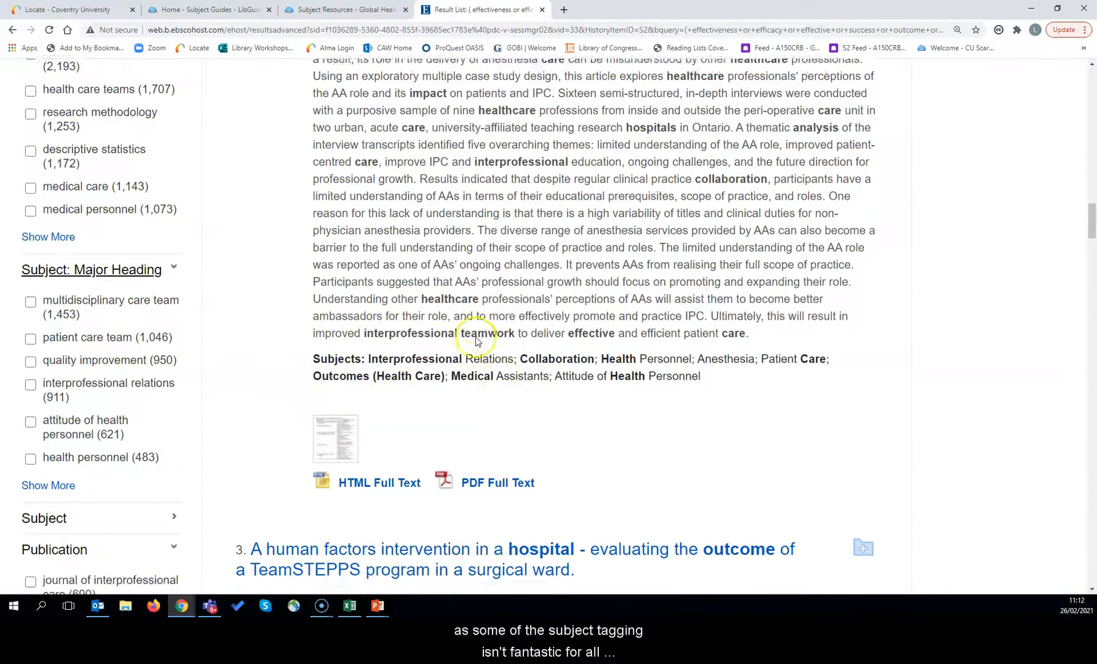
{"action": "scroll", "coordinate": [477, 340], "scroll_direction": "down", "scroll_amount": 4}
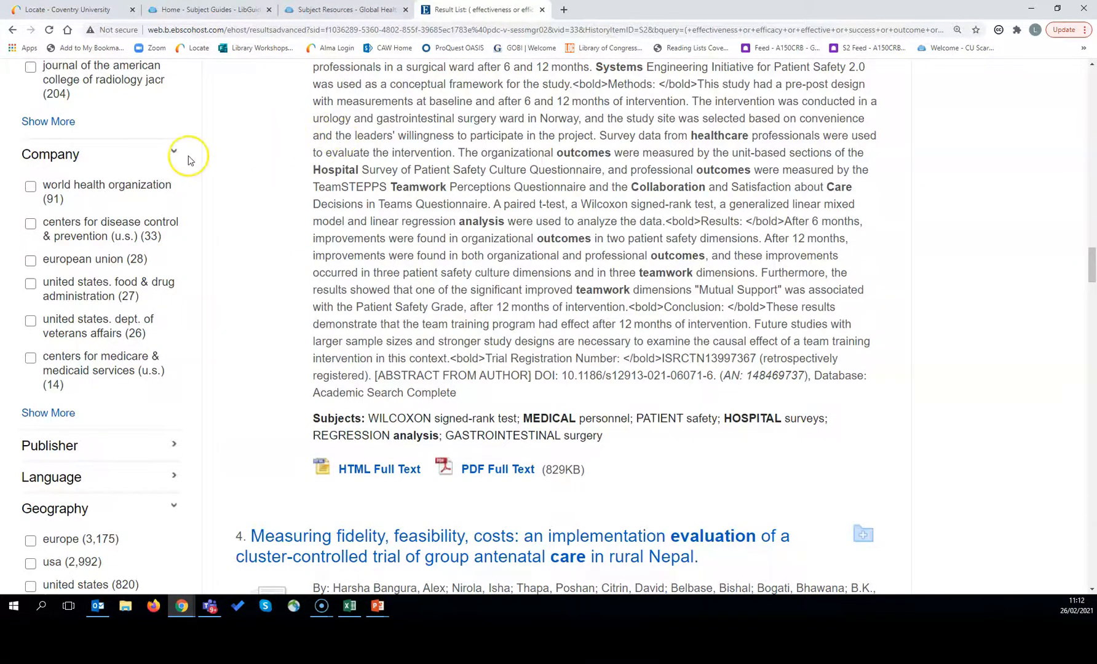
Step: Apply the english Language facet, narrowing results to 39,110 records
{"action": "scroll", "coordinate": [187, 162], "scroll_direction": "down", "scroll_amount": 3}
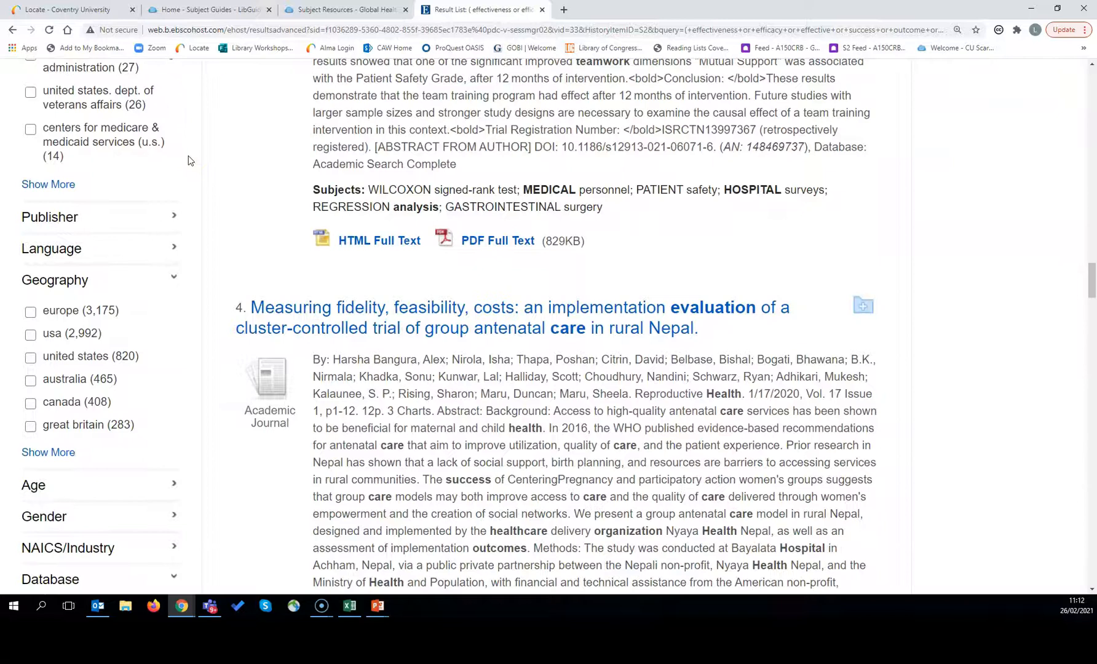
{"action": "left_click", "coordinate": [82, 251]}
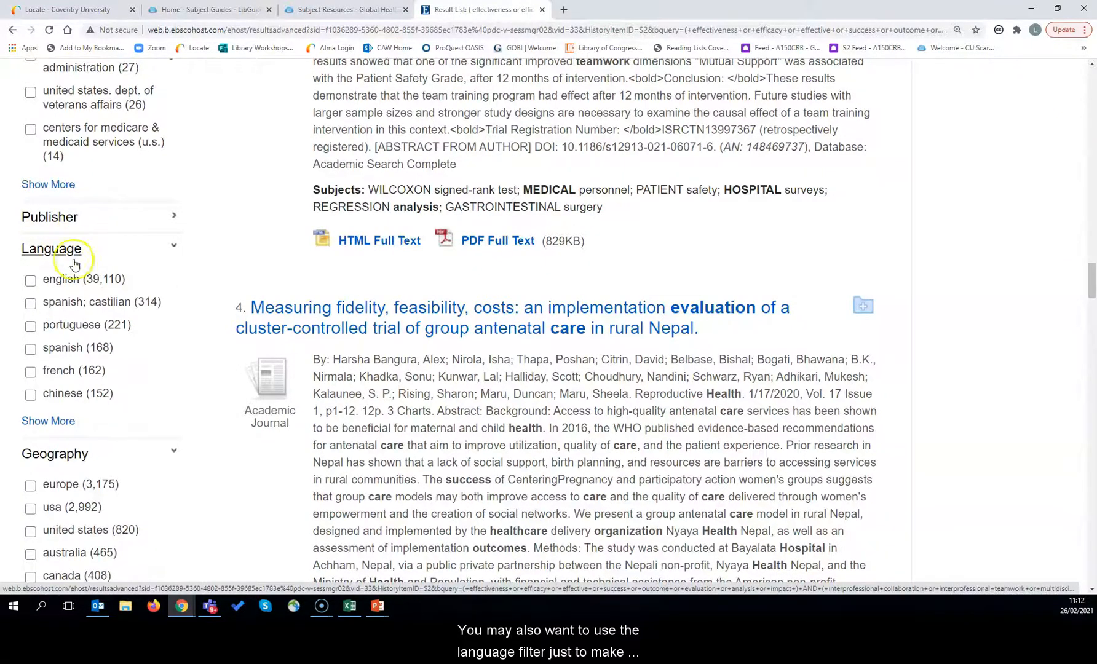
{"action": "left_click", "coordinate": [31, 282]}
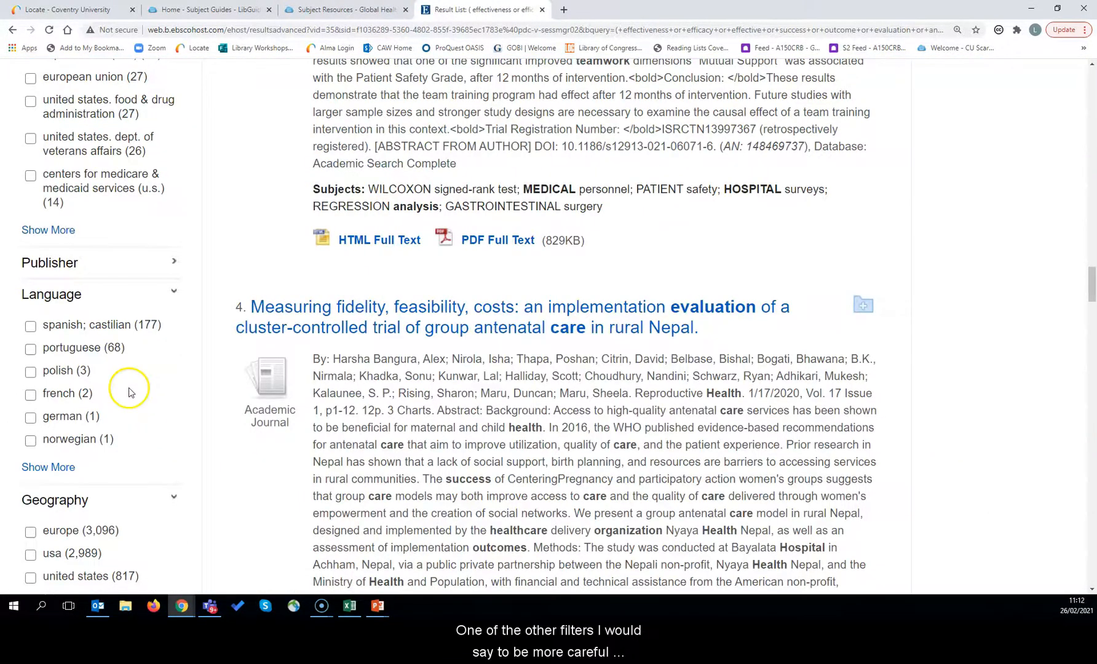
Step: Browse the Geography and Database facets, then switch to the 'Boolean Operators: Recall vs. Precision' slide
{"action": "scroll", "coordinate": [130, 385], "scroll_direction": "down", "scroll_amount": 2}
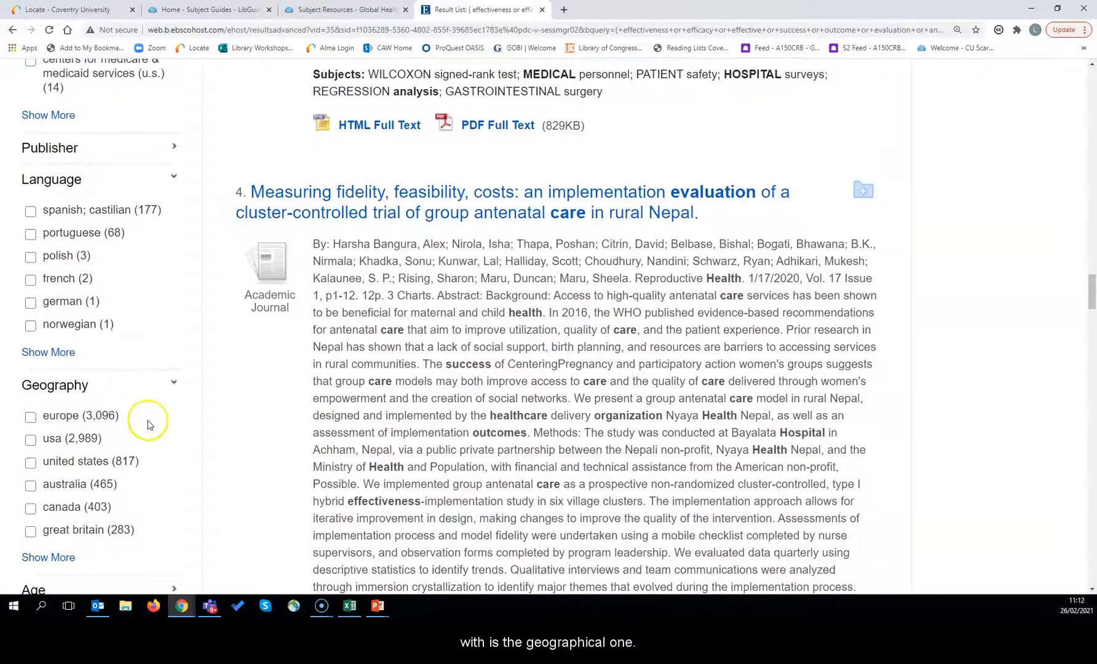
{"action": "scroll", "coordinate": [147, 421], "scroll_direction": "down", "scroll_amount": 1}
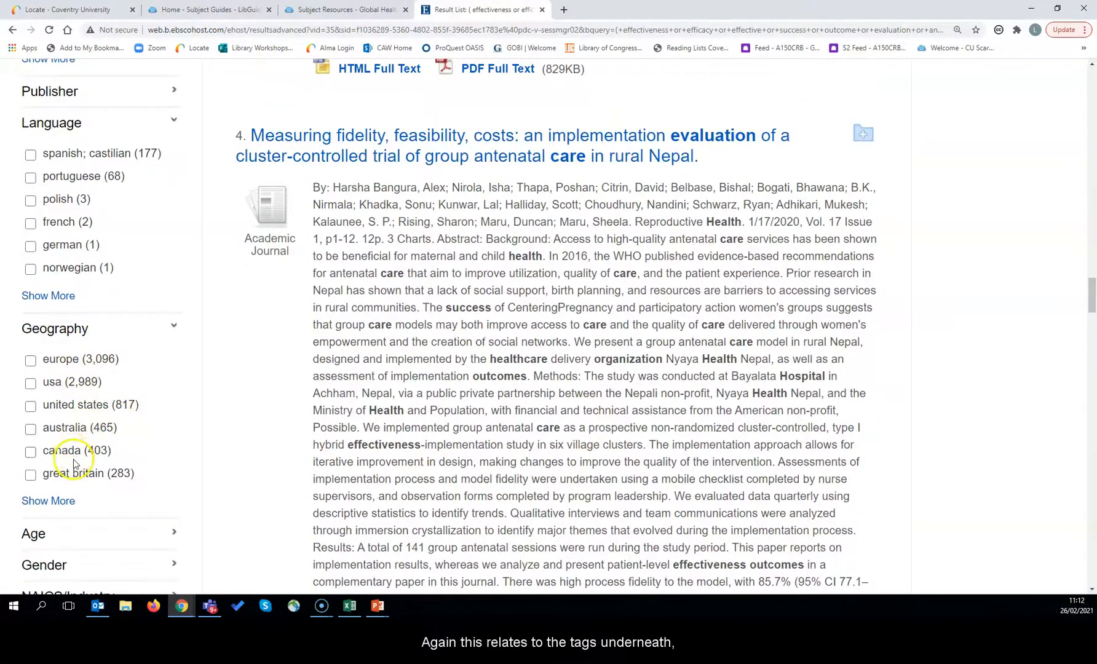
{"action": "scroll", "coordinate": [86, 440], "scroll_direction": "down", "scroll_amount": 4}
{"action": "scroll", "coordinate": [440, 509], "scroll_direction": "down", "scroll_amount": 2}
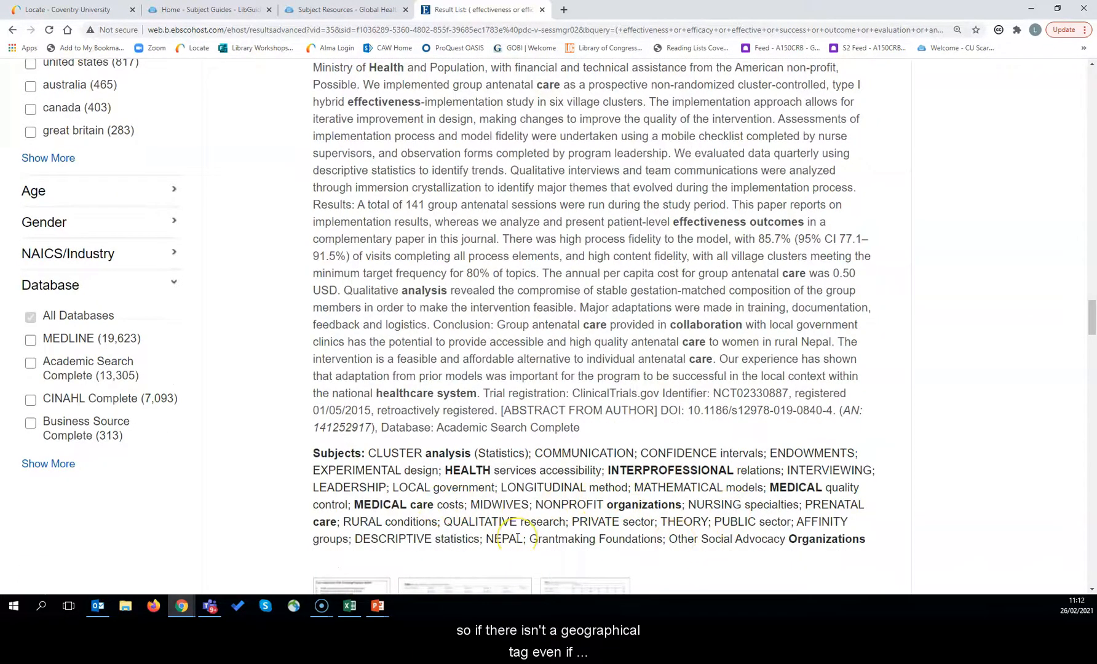
{"action": "scroll", "coordinate": [167, 538], "scroll_direction": "up", "scroll_amount": 6}
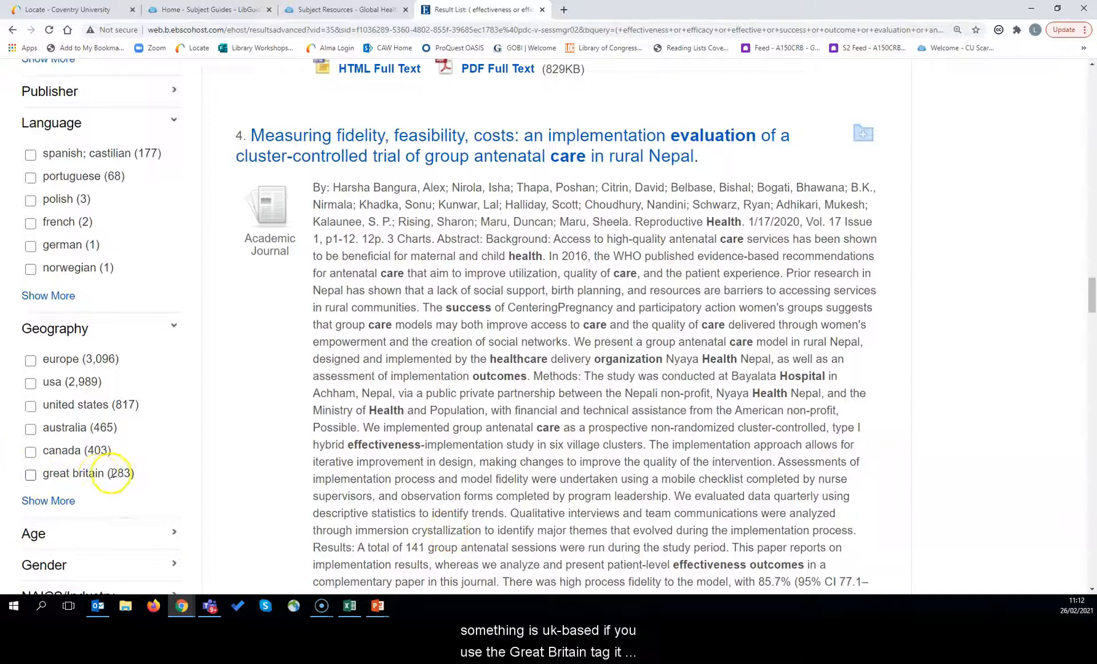
{"action": "scroll", "coordinate": [210, 421], "scroll_direction": "down", "scroll_amount": 2}
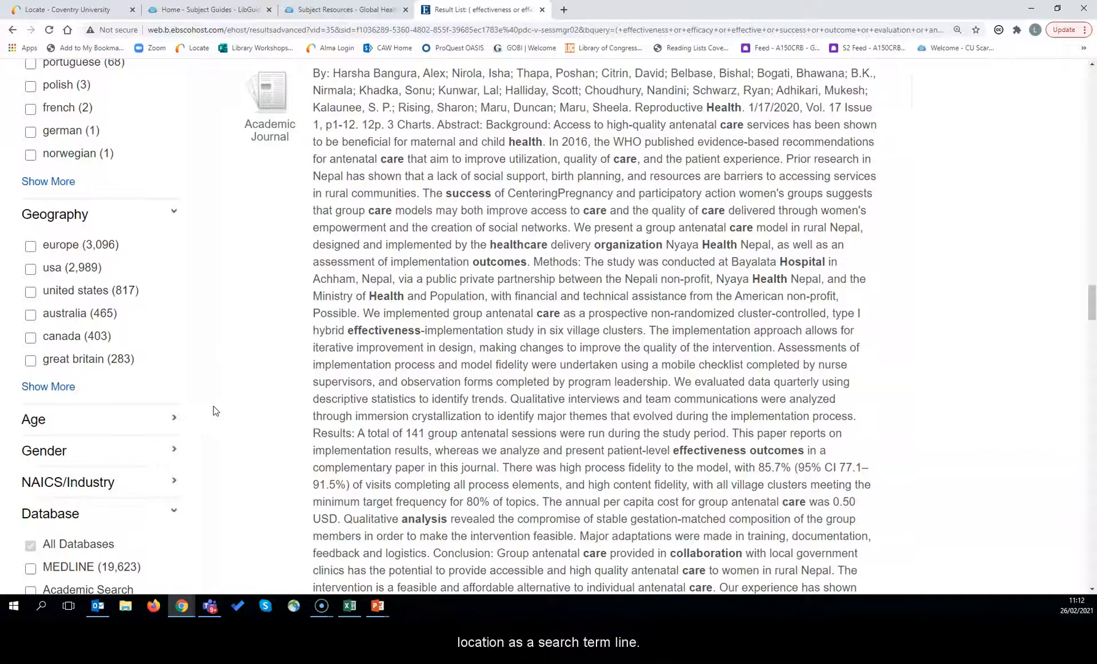
{"action": "scroll", "coordinate": [228, 375], "scroll_direction": "down", "scroll_amount": 2}
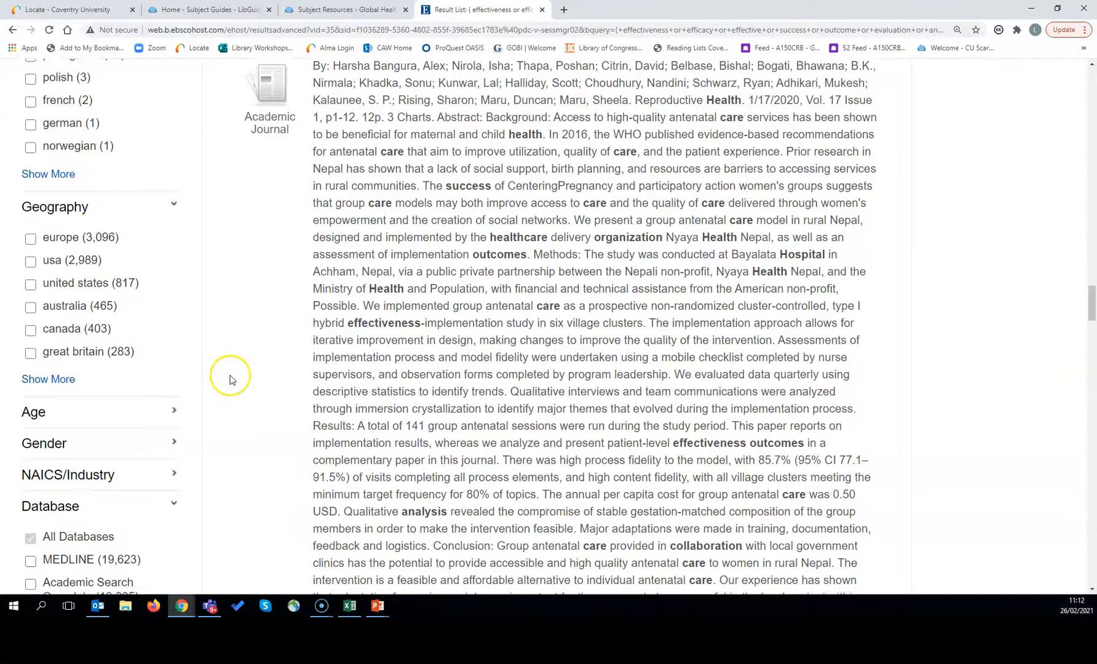
{"action": "scroll", "coordinate": [230, 380], "scroll_direction": "down", "scroll_amount": 1}
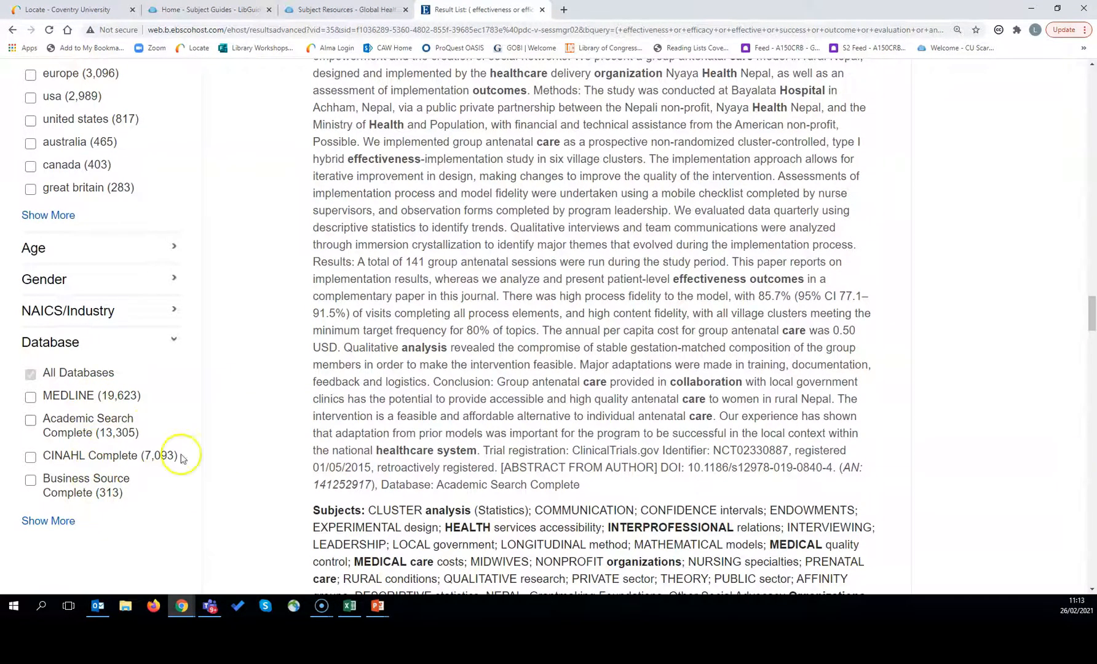
{"action": "key", "text": "alt+Tab"}
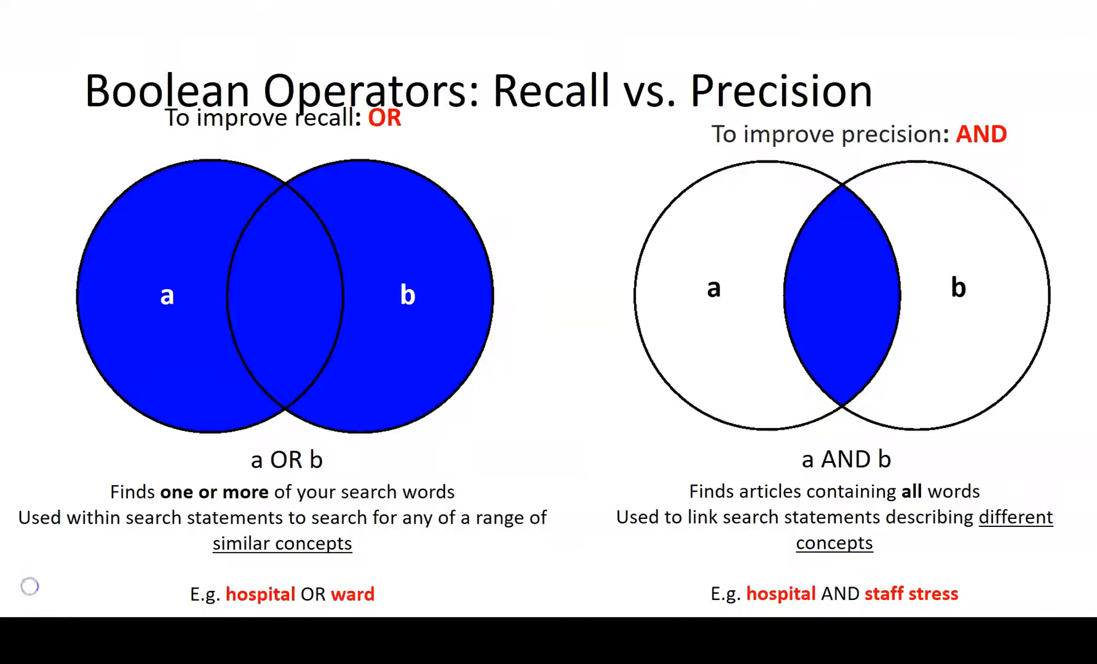